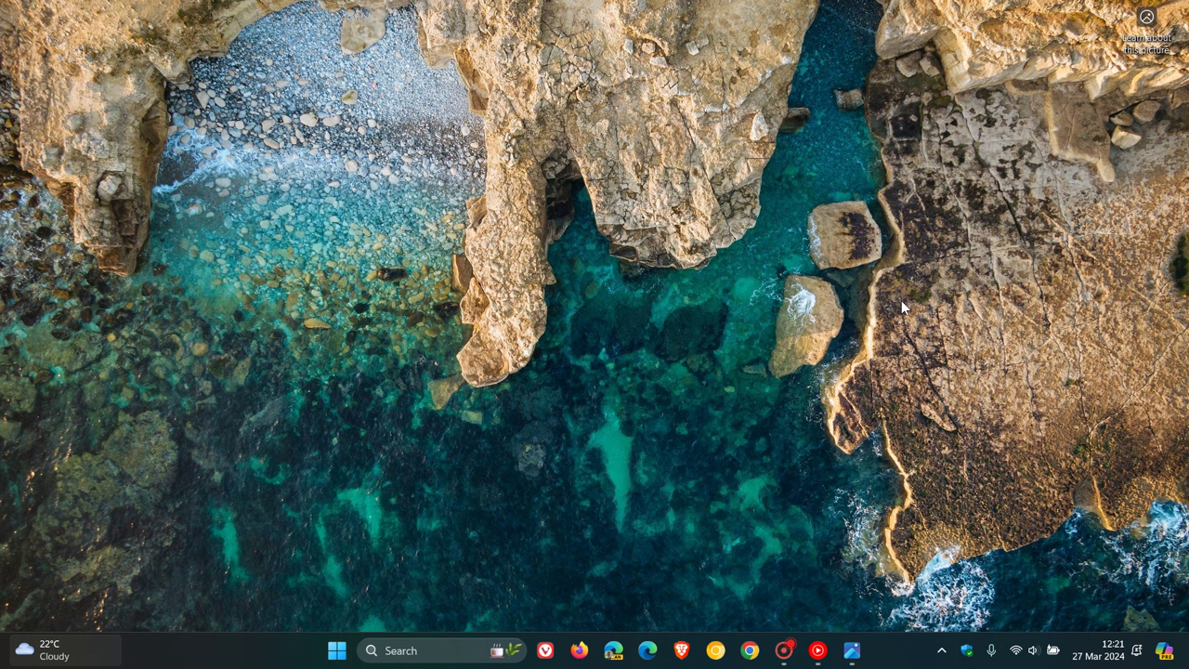
Open Settings and show the update history under Windows Update
{"action": "left_click", "coordinate": [333, 650]}
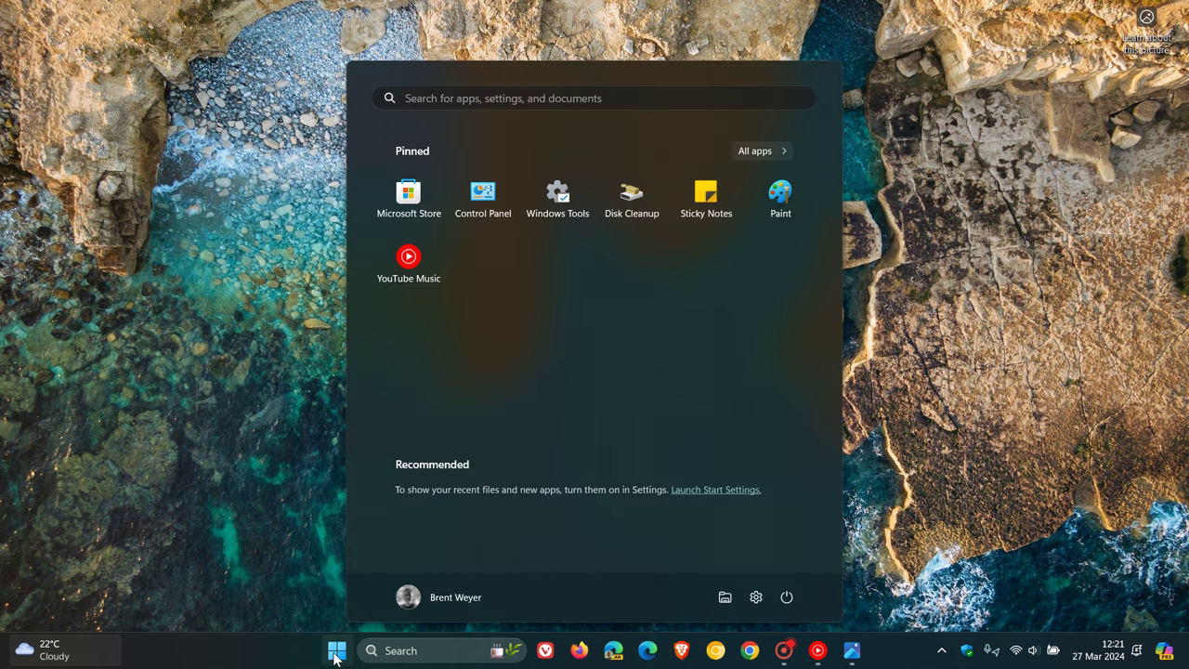
{"action": "left_click", "coordinate": [755, 597]}
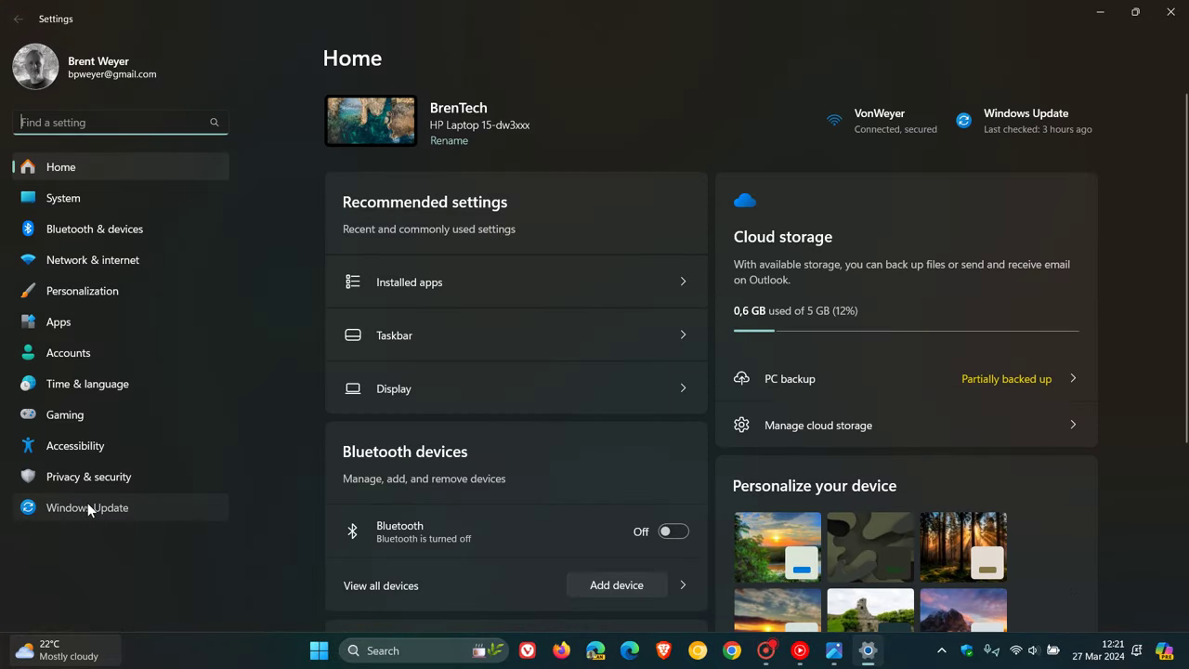
{"action": "left_click", "coordinate": [87, 506]}
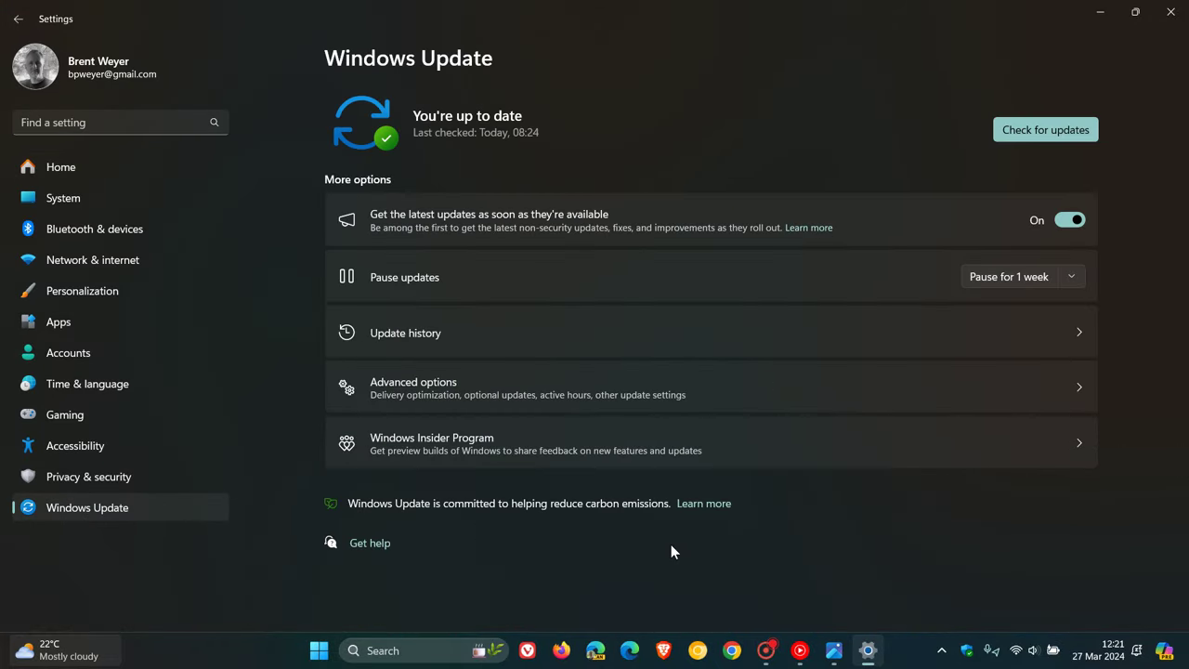
{"action": "left_click", "coordinate": [676, 332]}
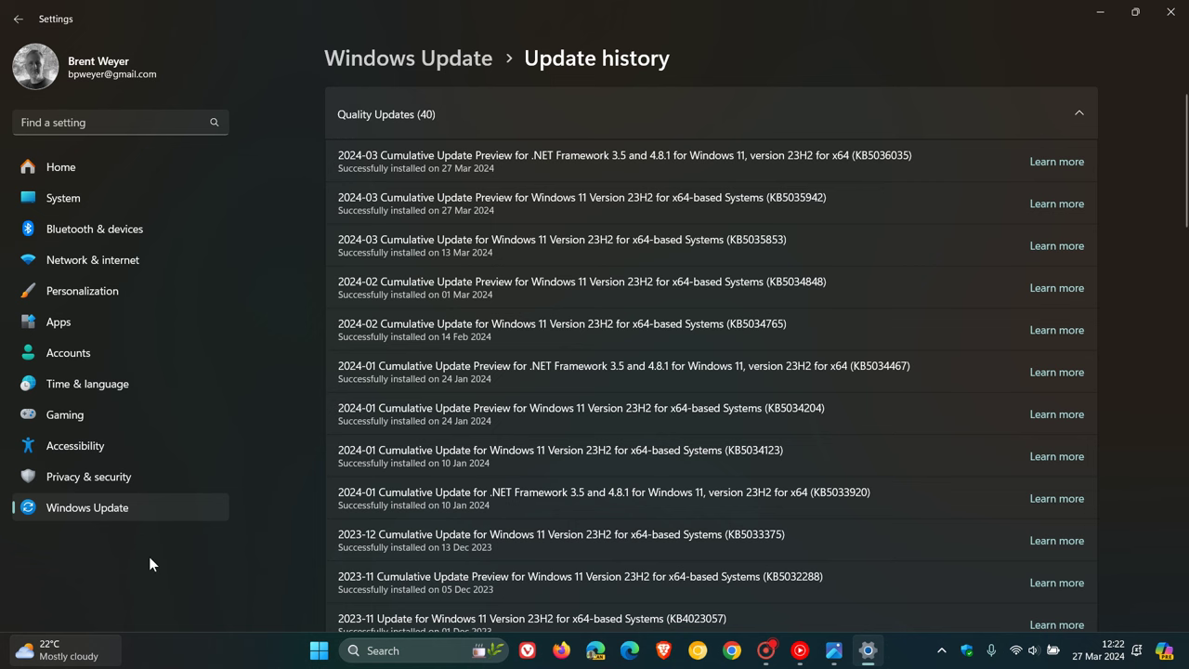
Return to the main Windows Update page, reopen the update history, and show Other Updates instead of Quality Updates
{"action": "left_click", "coordinate": [156, 513]}
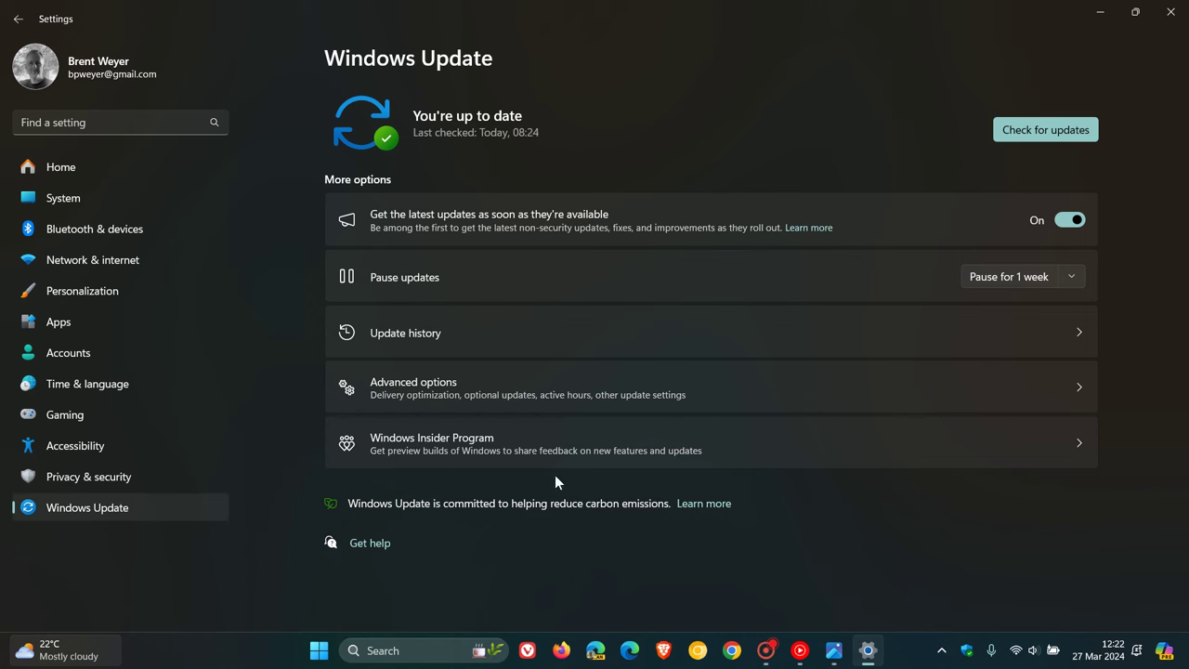
{"action": "left_click", "coordinate": [689, 340]}
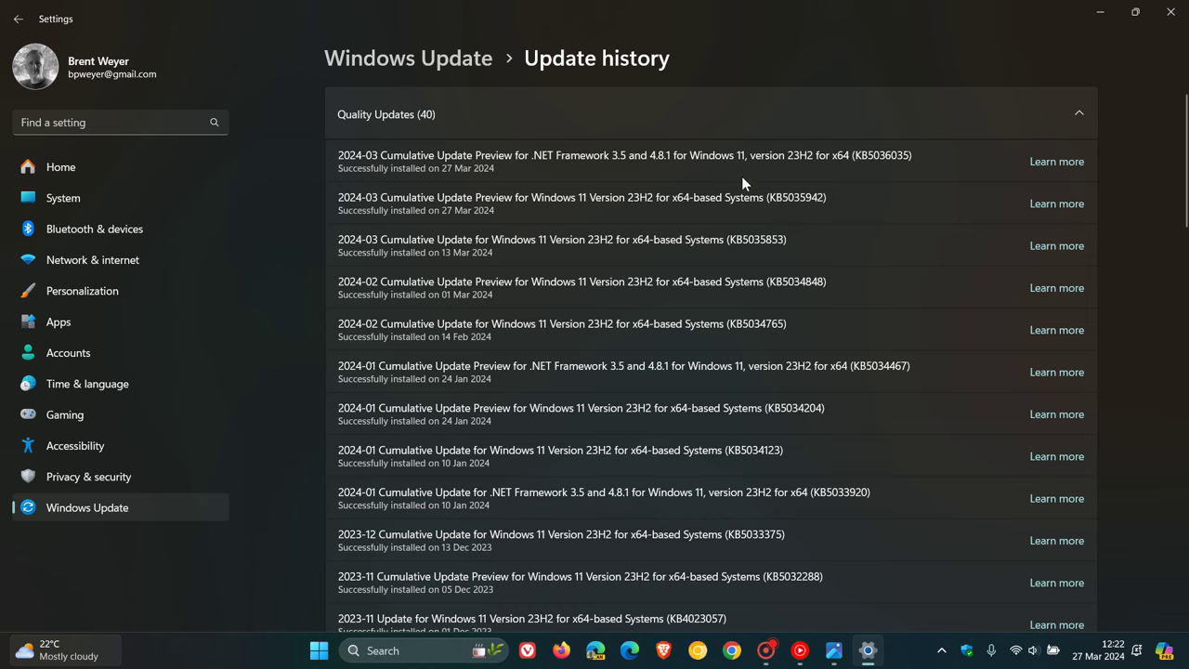
{"action": "left_click", "coordinate": [688, 116]}
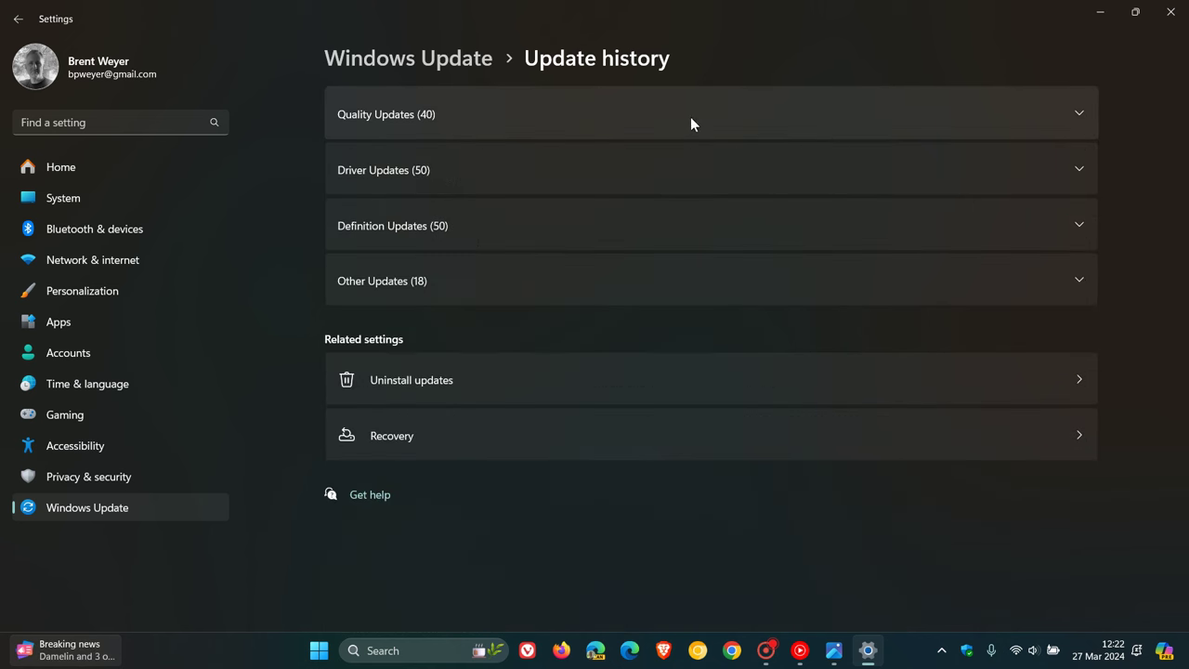
{"action": "left_click", "coordinate": [703, 291]}
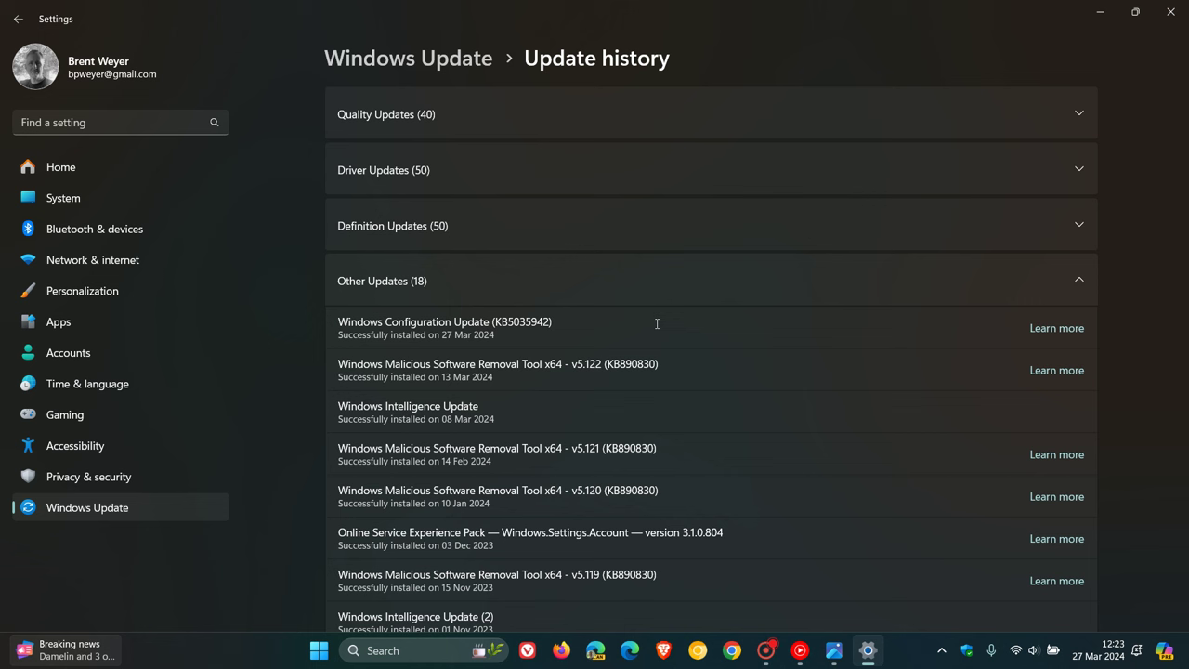
Minimize Settings, view the full-screen lock screen picture with the information cards, and minimize it as well
{"action": "left_click", "coordinate": [1100, 13]}
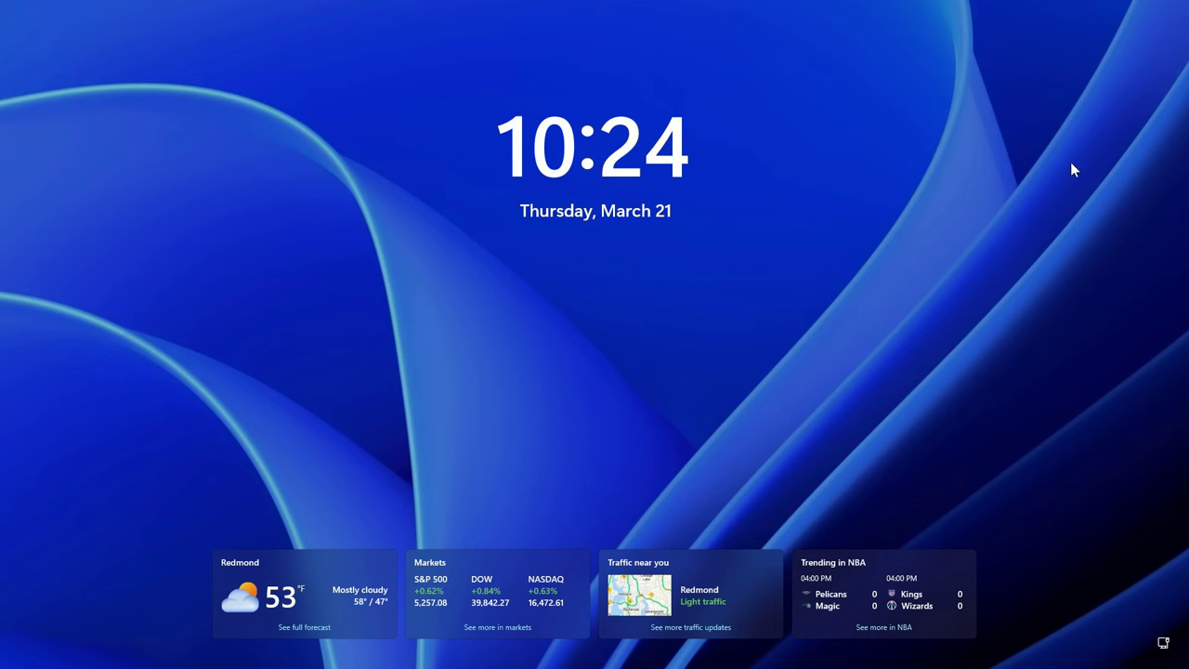
{"action": "mouse_move", "coordinate": [1102, 12]}
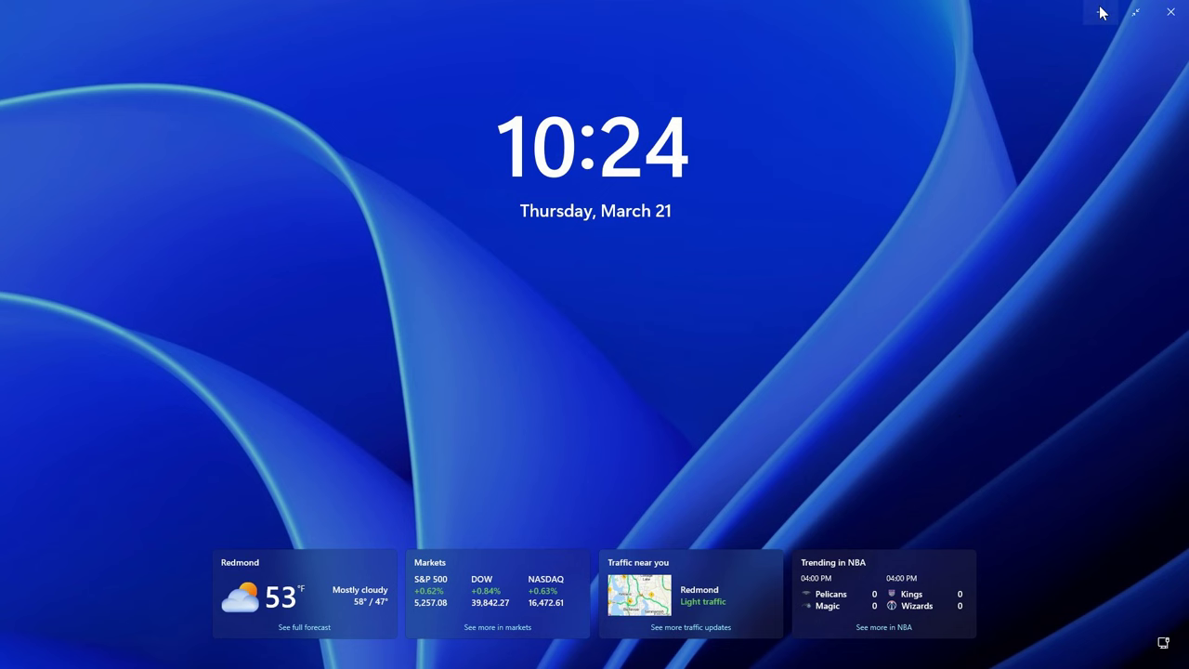
{"action": "left_click", "coordinate": [1101, 12]}
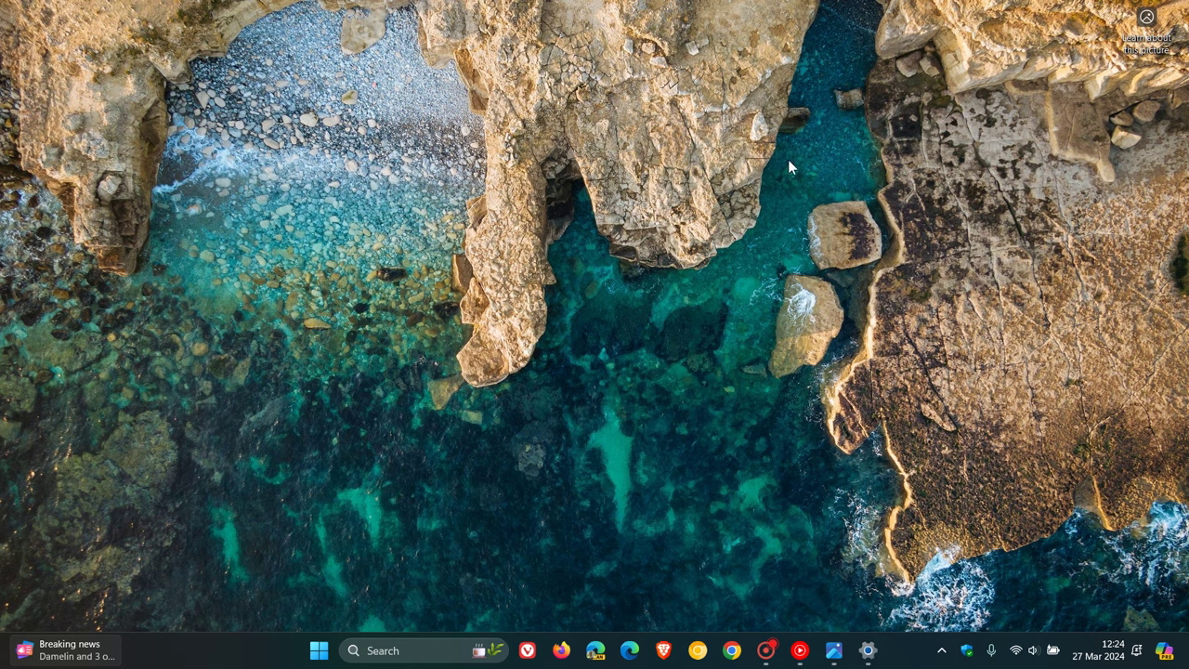
Check the Lock screen status options in the Personalization settings, choose Weather, and minimize the windows to return to the desktop
{"action": "left_click", "coordinate": [868, 650]}
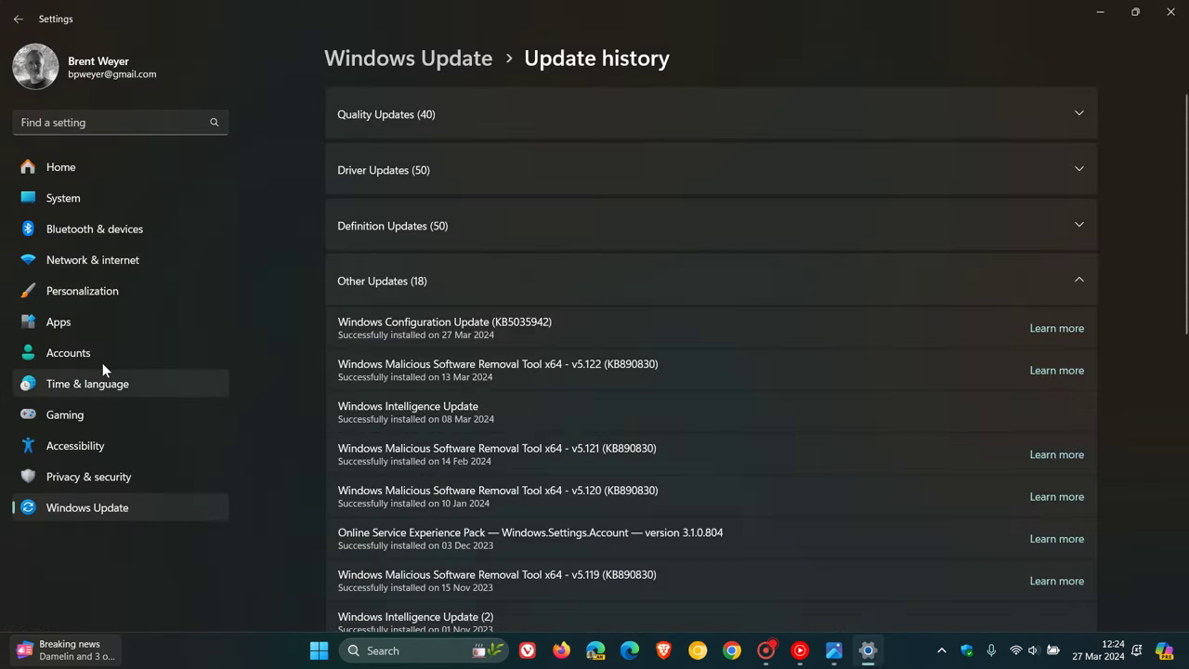
{"action": "left_click", "coordinate": [104, 294]}
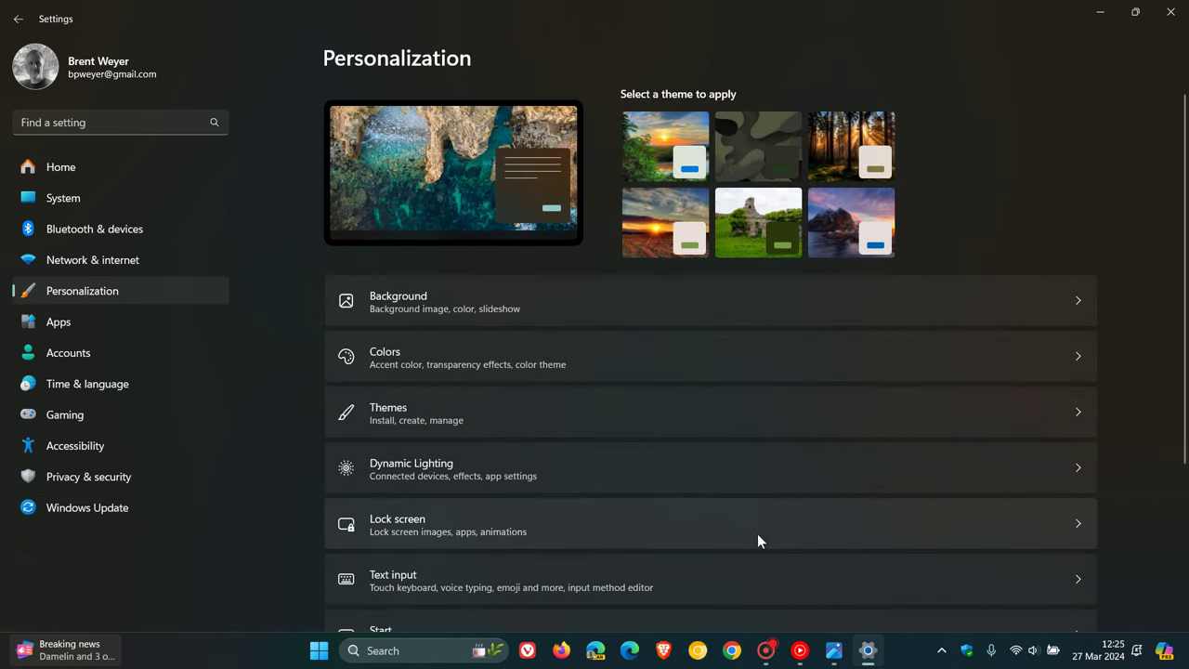
{"action": "left_click", "coordinate": [756, 533]}
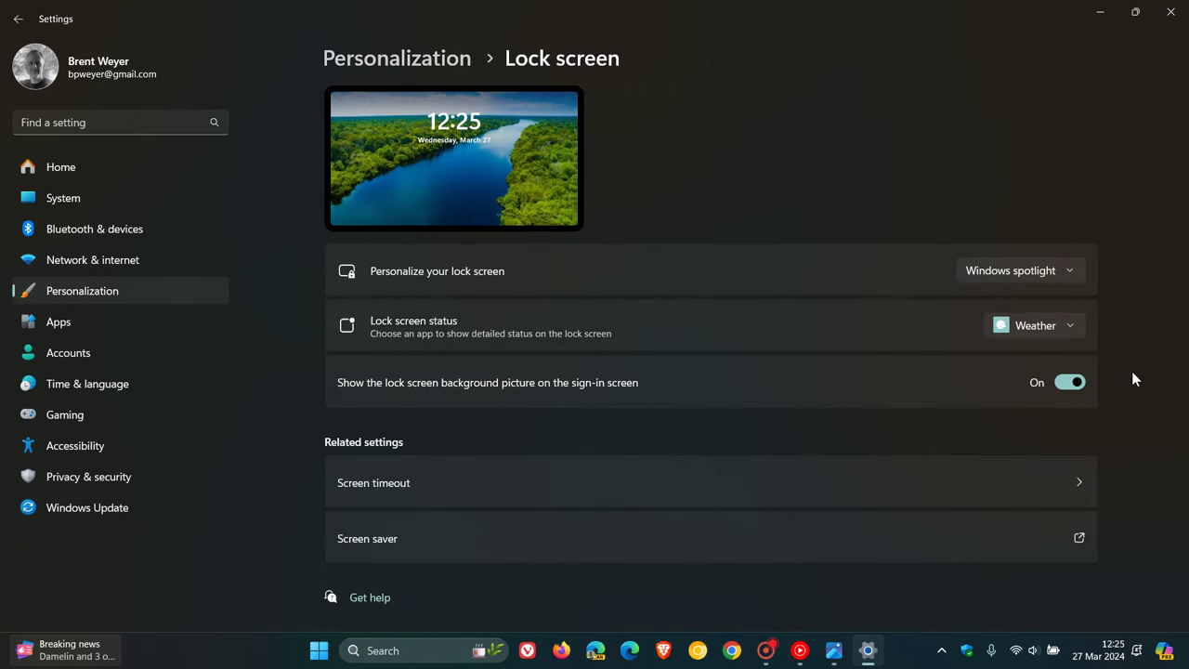
{"action": "left_click", "coordinate": [1071, 325]}
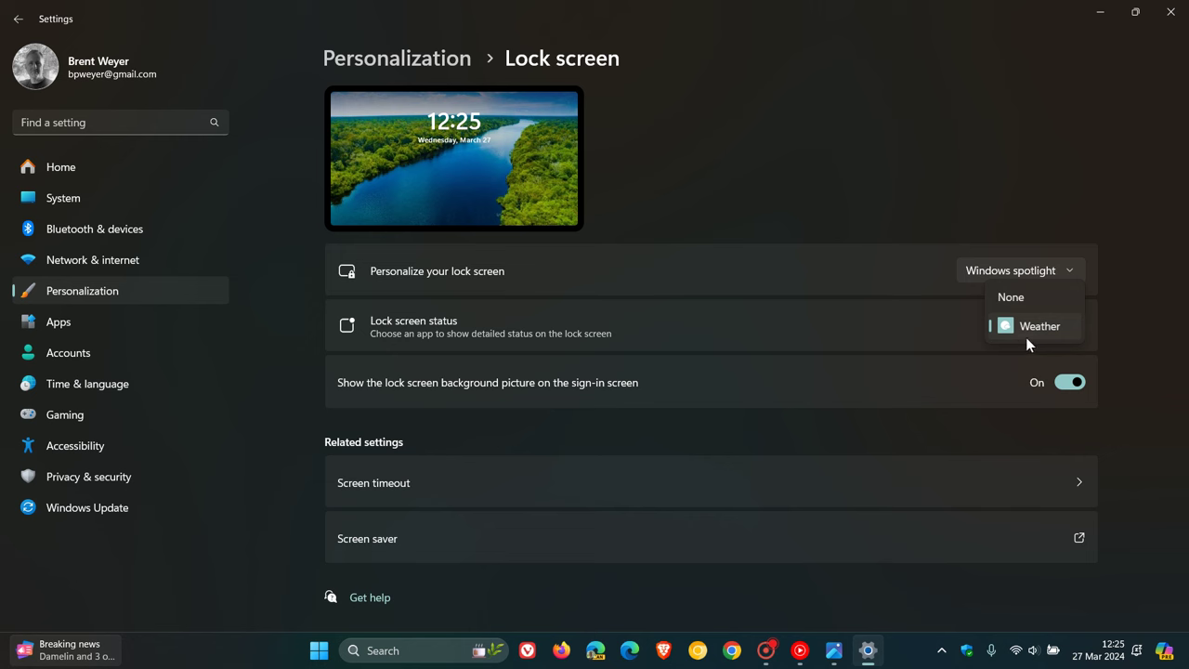
{"action": "left_click", "coordinate": [1026, 335]}
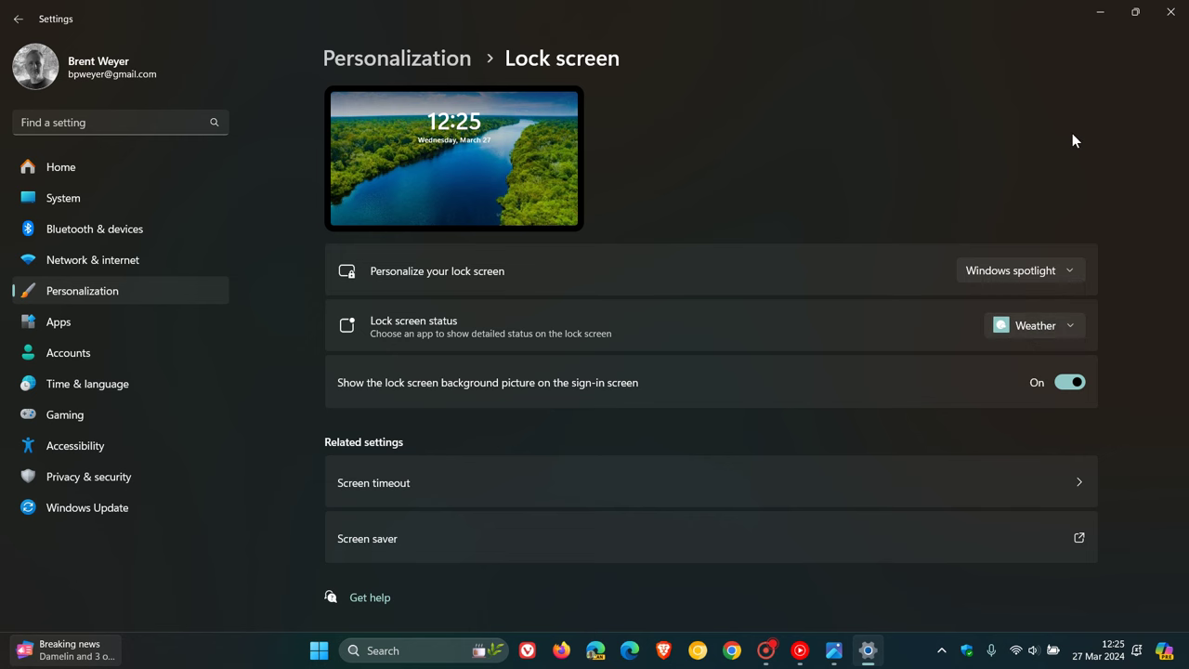
{"action": "left_click", "coordinate": [1100, 12]}
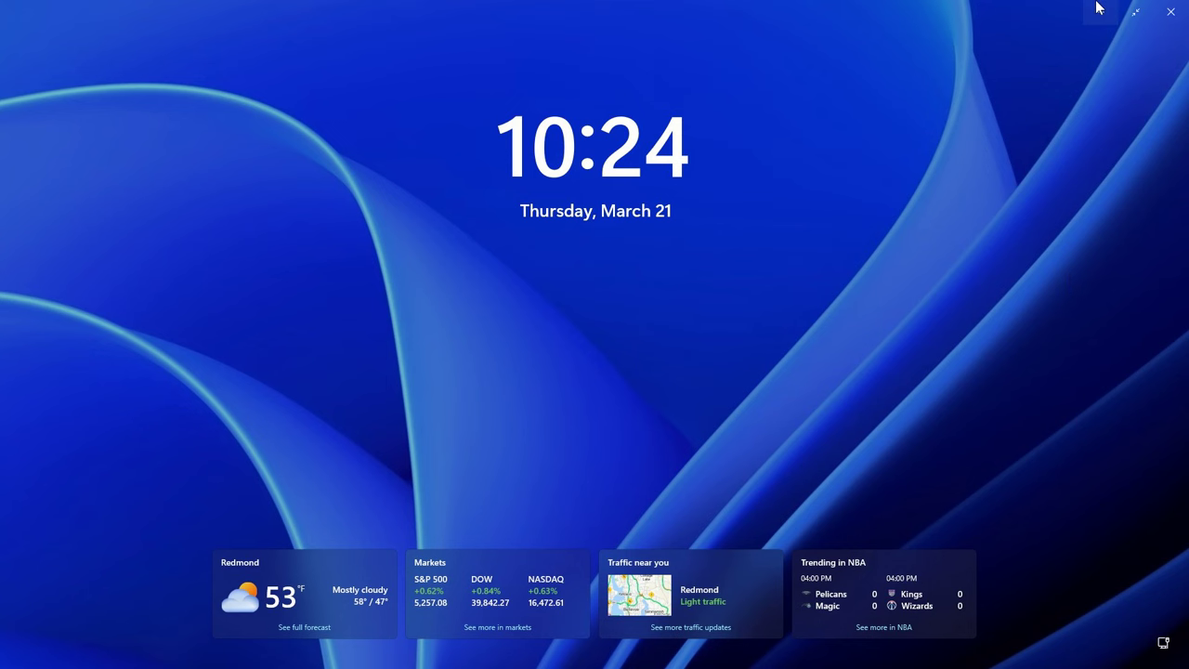
{"action": "left_click", "coordinate": [1098, 10]}
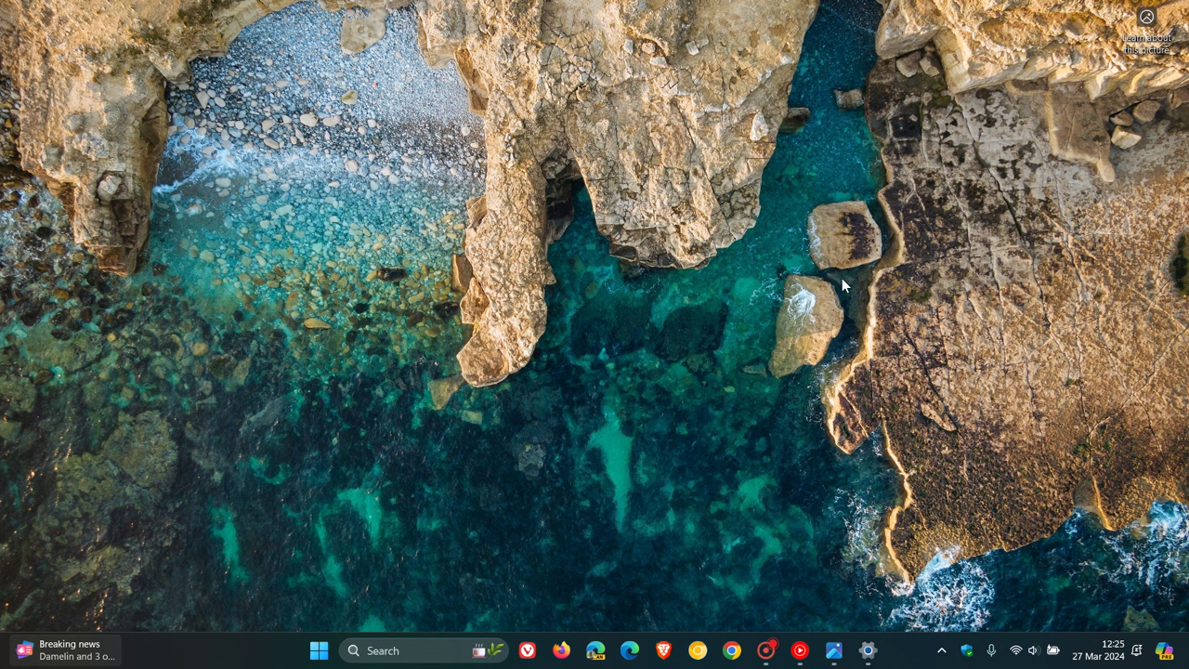
Bring Settings back and expand the Taskbar behaviors section of the Taskbar personalization settings
{"action": "mouse_move", "coordinate": [869, 656]}
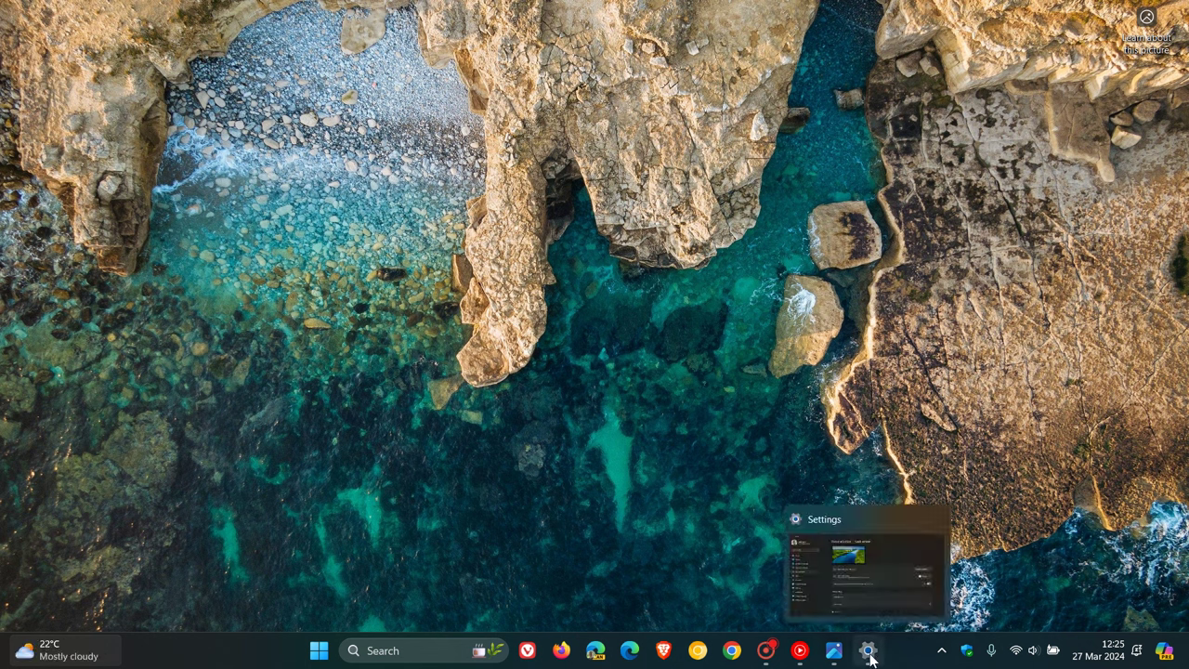
{"action": "left_click", "coordinate": [870, 653]}
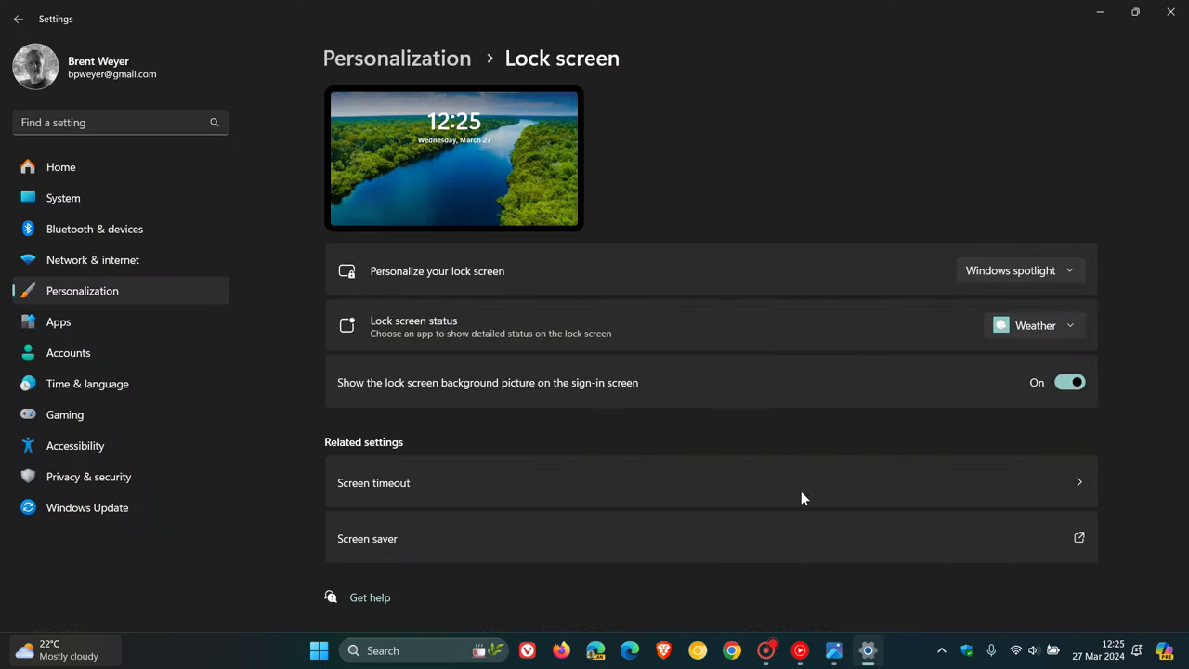
{"action": "left_click", "coordinate": [109, 290]}
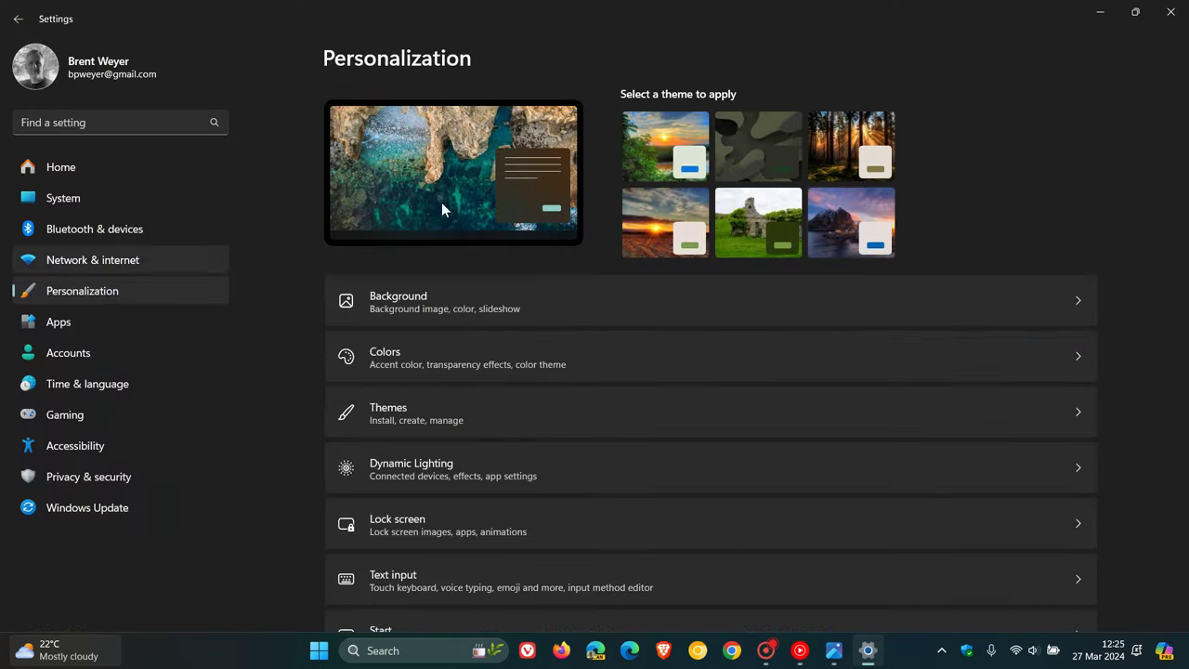
{"action": "scroll", "coordinate": [832, 304], "scroll_direction": "down", "scroll_amount": 2}
{"action": "scroll", "coordinate": [818, 312], "scroll_direction": "down", "scroll_amount": 2}
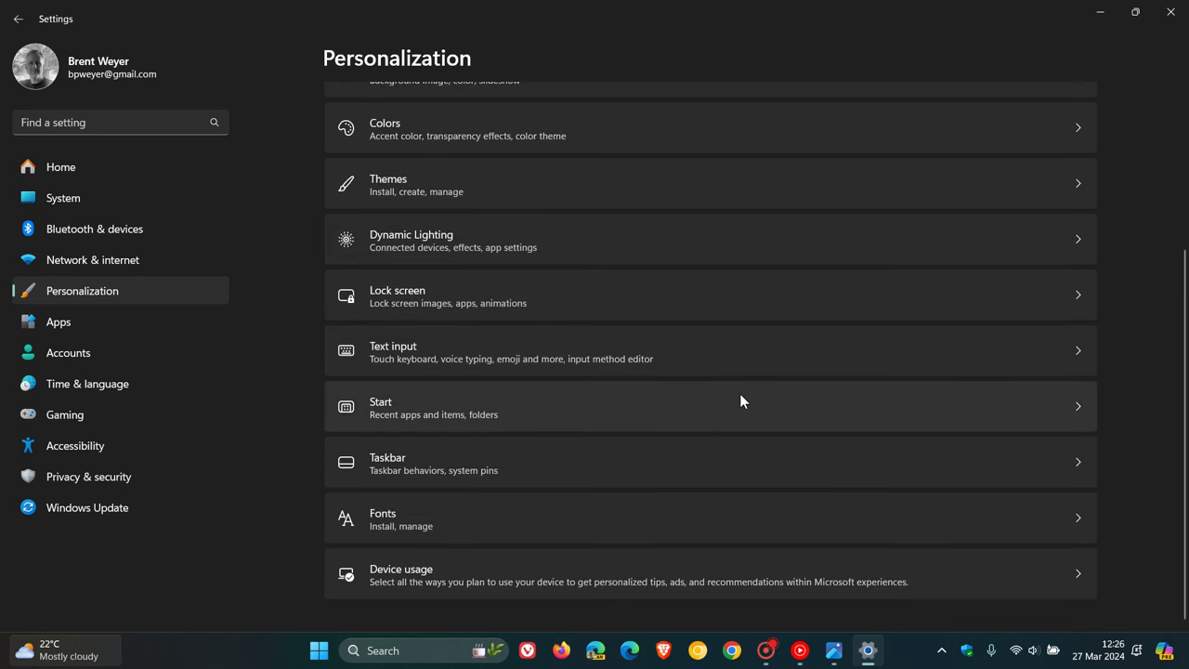
{"action": "left_click", "coordinate": [742, 470]}
{"action": "scroll", "coordinate": [776, 381], "scroll_direction": "down", "scroll_amount": 1}
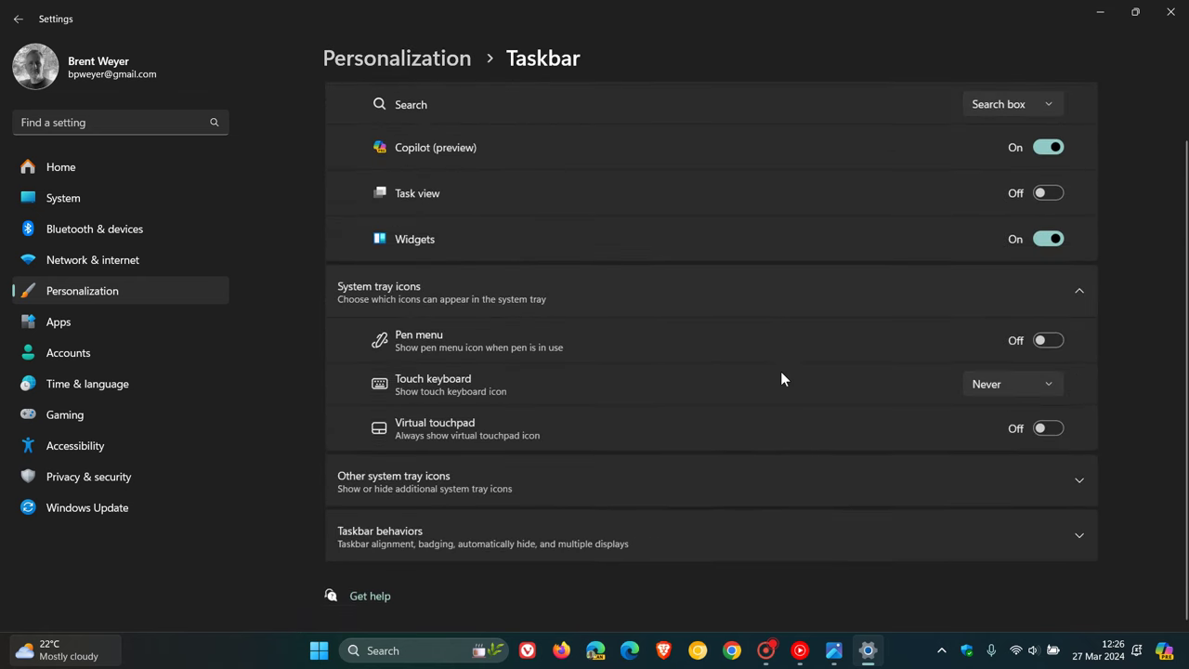
{"action": "left_click", "coordinate": [726, 531]}
{"action": "scroll", "coordinate": [757, 370], "scroll_direction": "down", "scroll_amount": 5}
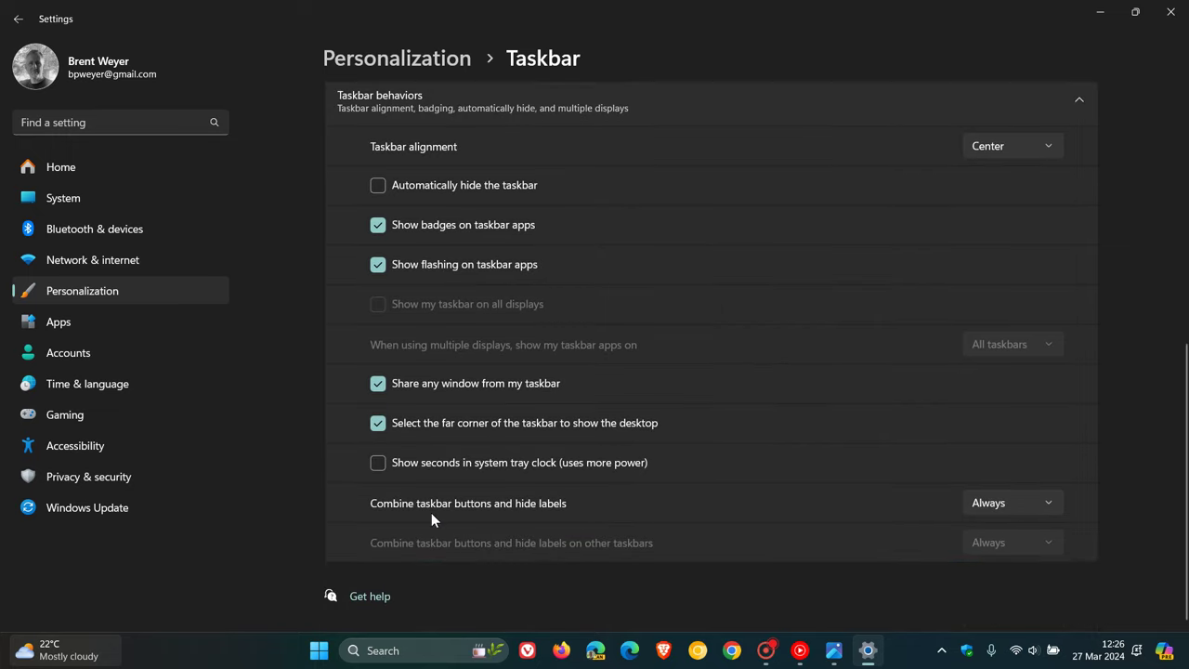
Try When taskbar is full and Never for combining taskbar buttons and hiding labels, and restore Always
{"action": "left_click", "coordinate": [999, 503]}
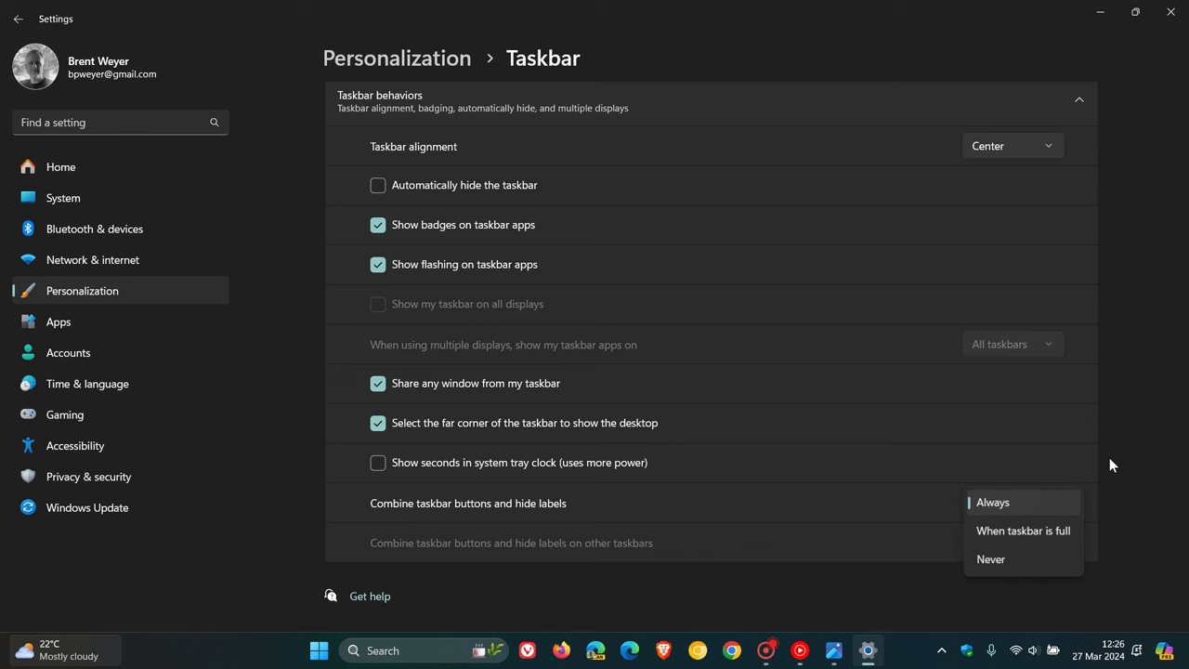
{"action": "left_click", "coordinate": [1013, 533]}
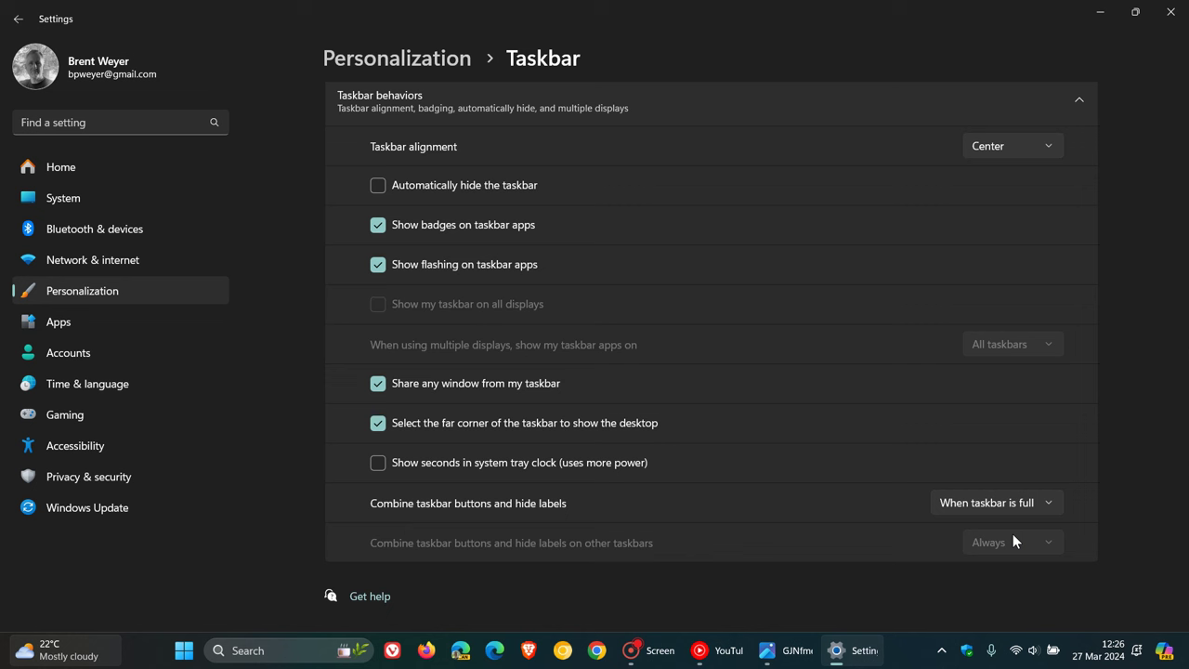
{"action": "left_click", "coordinate": [1006, 504]}
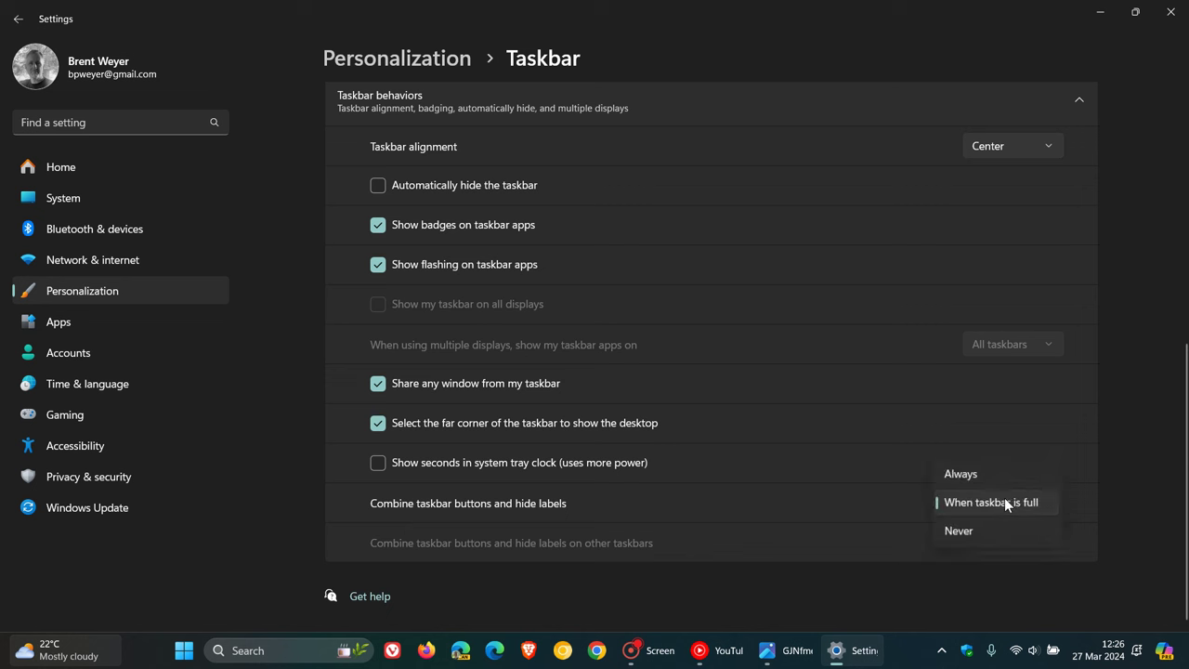
{"action": "left_click", "coordinate": [1021, 527]}
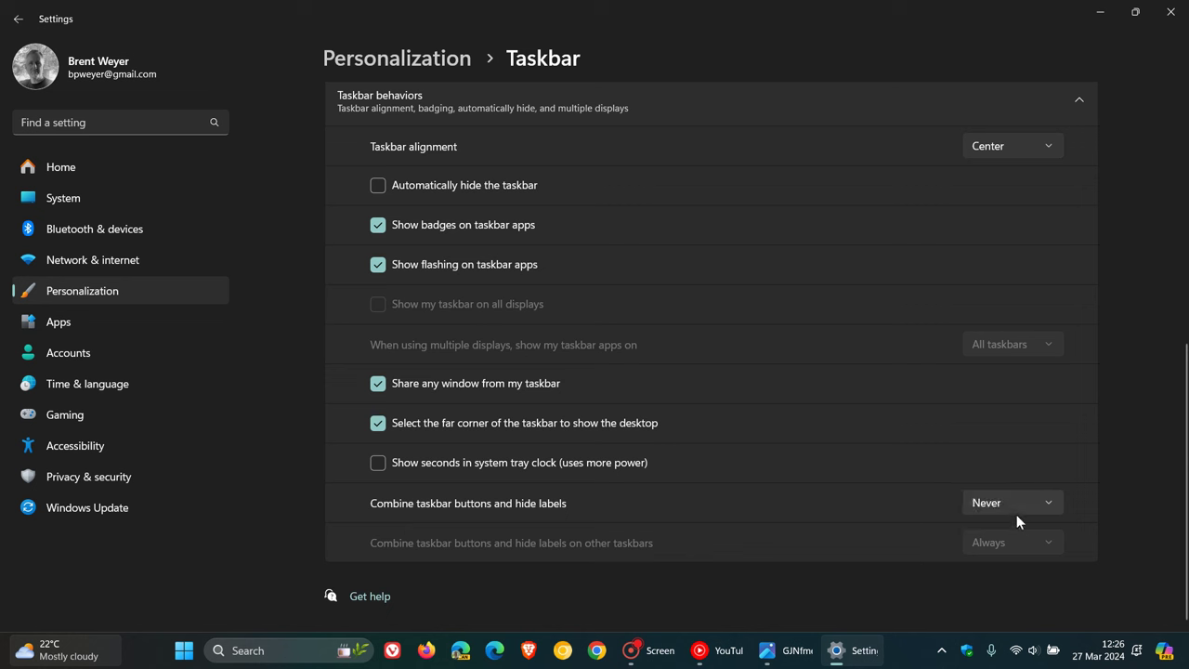
{"action": "left_click", "coordinate": [1010, 506]}
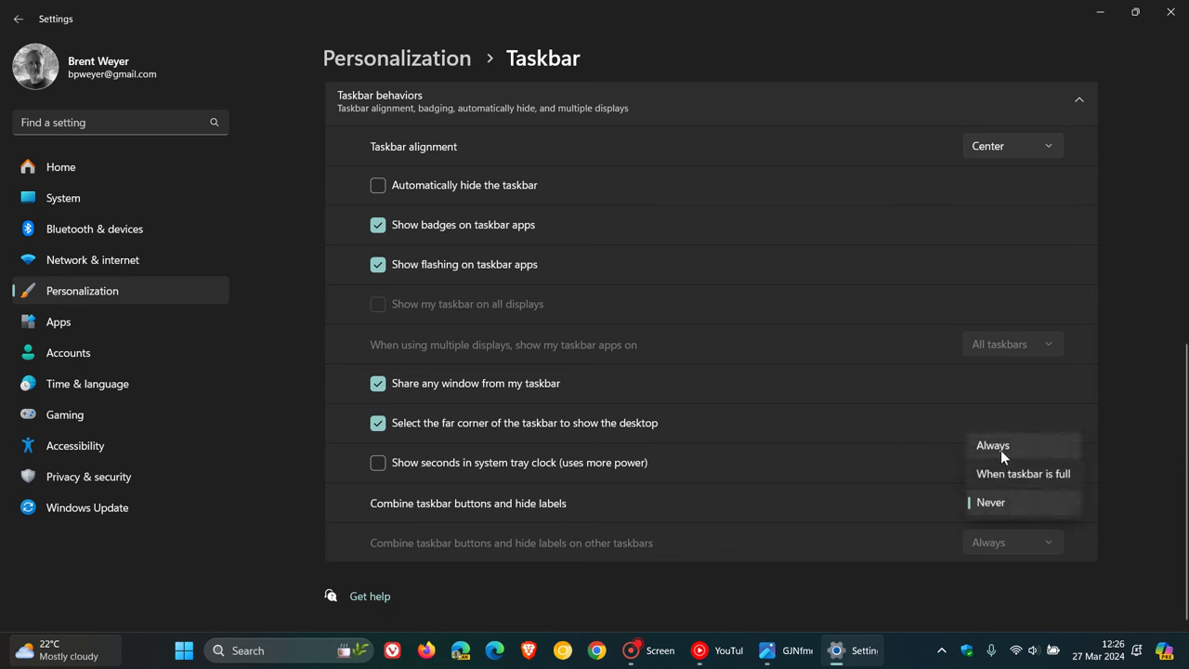
{"action": "left_click", "coordinate": [998, 444]}
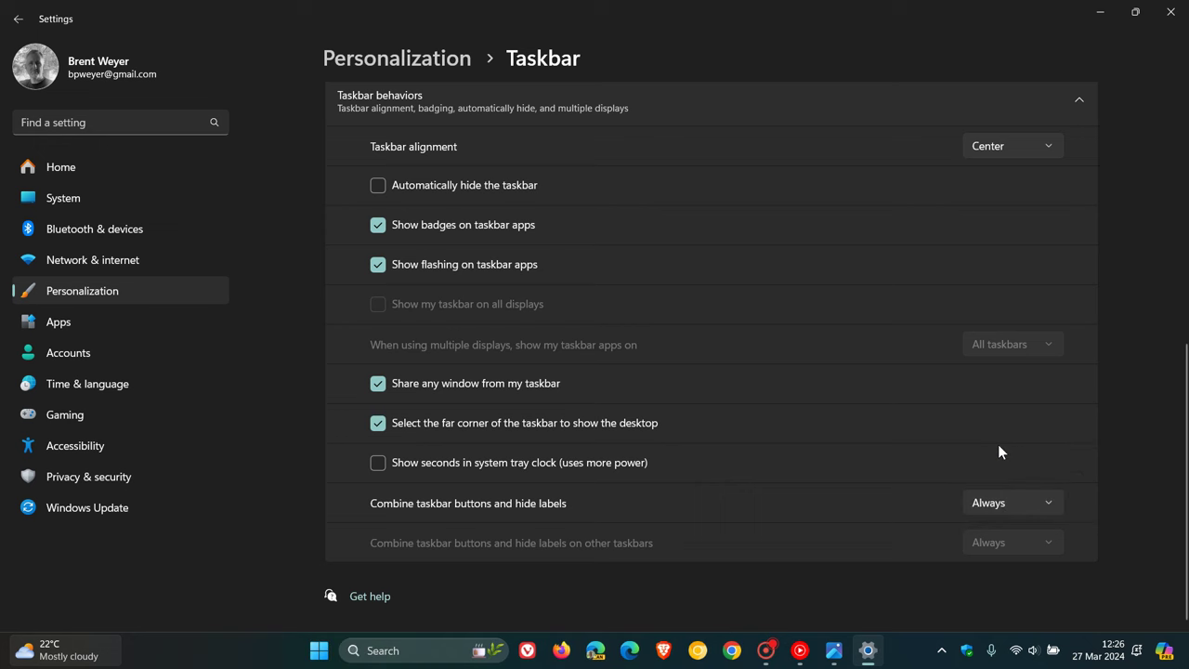
Minimize Settings, view the Windows search panel with its suggestions, and close it
{"action": "left_click", "coordinate": [1098, 14]}
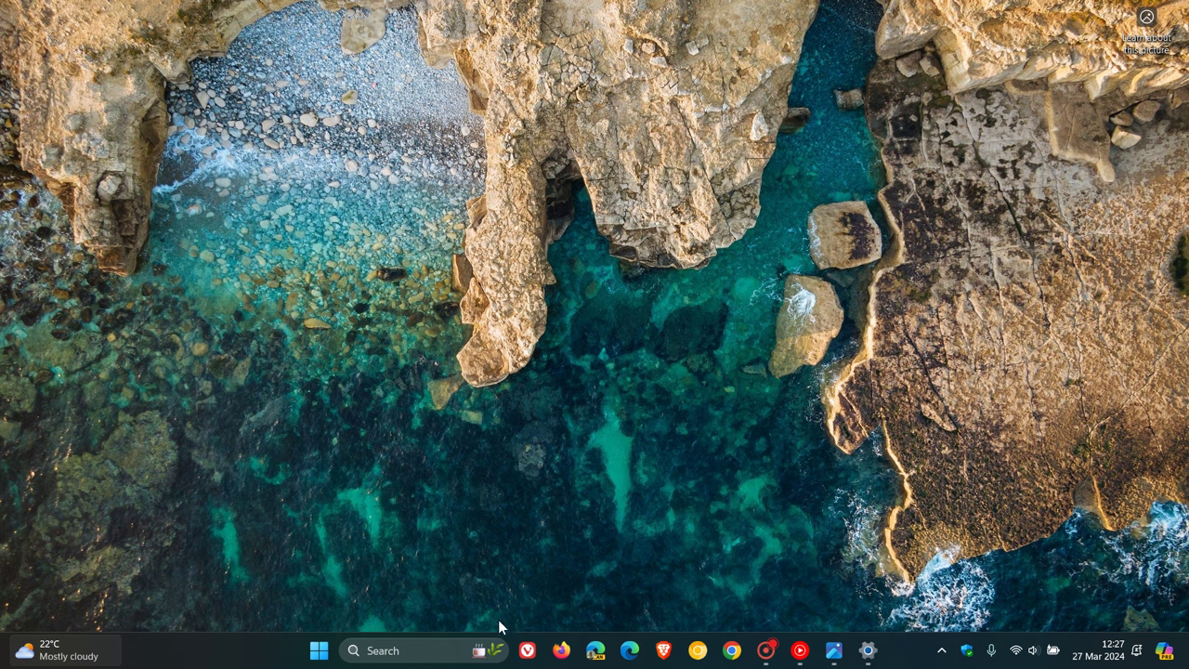
{"action": "left_click", "coordinate": [497, 655]}
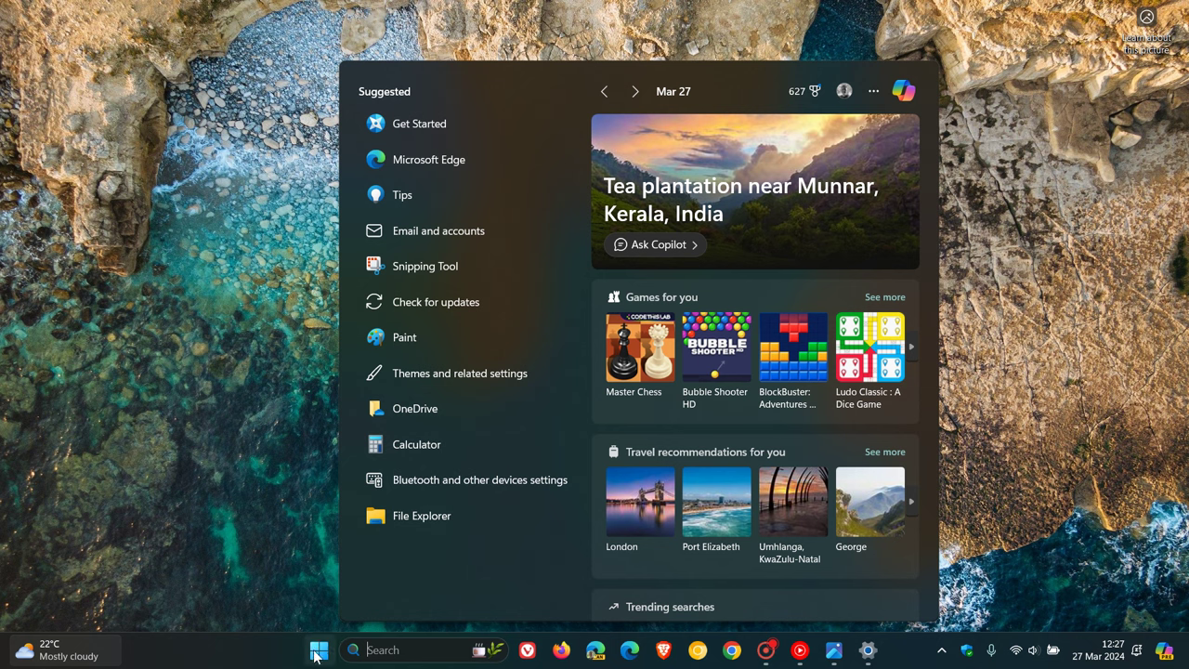
{"action": "left_click", "coordinate": [274, 657]}
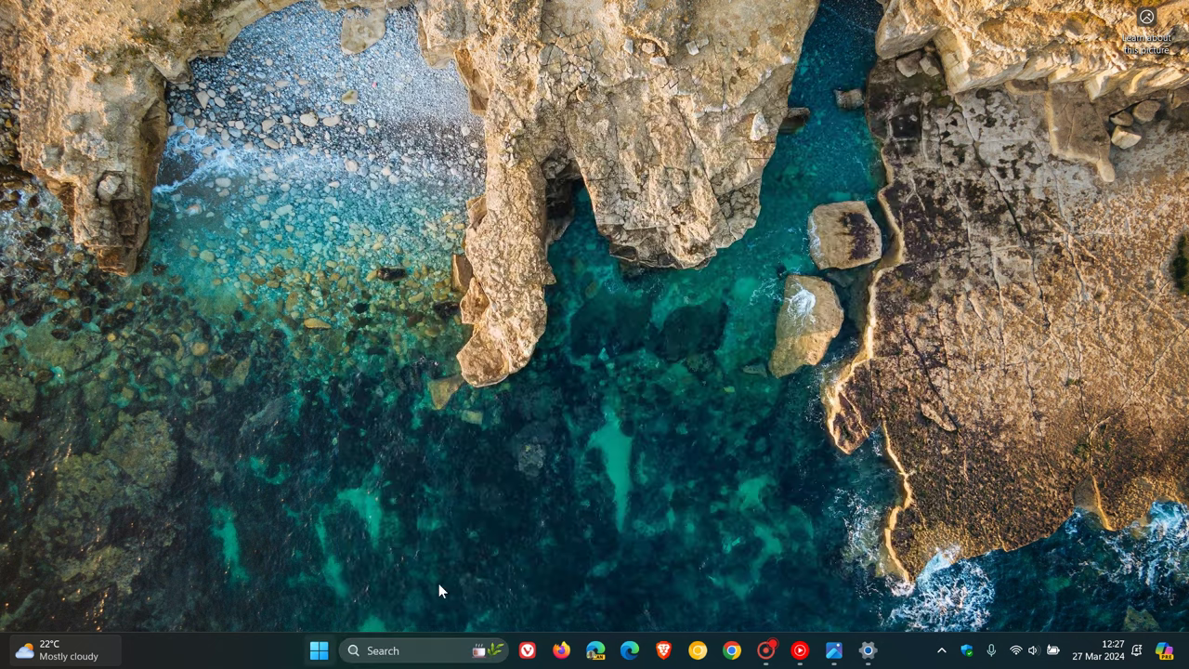
Bring Settings back and look through the Searching Windows options under Privacy & security, including the excluded folders
{"action": "left_click", "coordinate": [867, 651]}
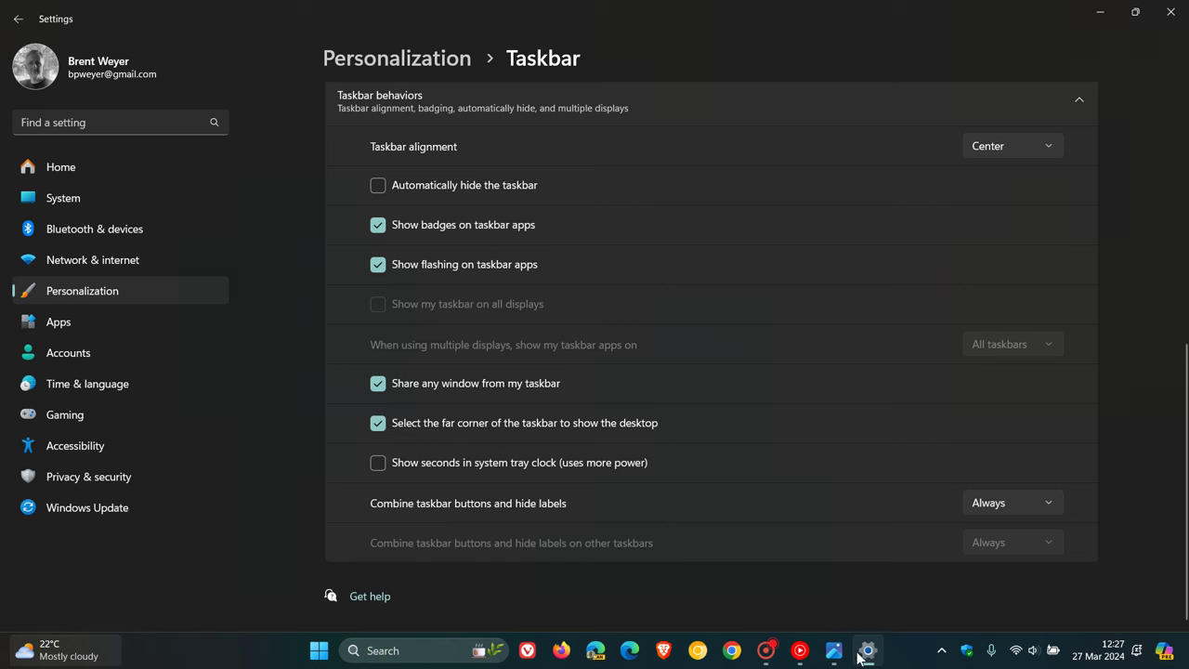
{"action": "left_click", "coordinate": [126, 481]}
{"action": "scroll", "coordinate": [691, 340], "scroll_direction": "down", "scroll_amount": 3}
{"action": "left_click", "coordinate": [671, 425]}
{"action": "scroll", "coordinate": [763, 383], "scroll_direction": "down", "scroll_amount": 5}
{"action": "scroll", "coordinate": [764, 390], "scroll_direction": "up", "scroll_amount": 3}
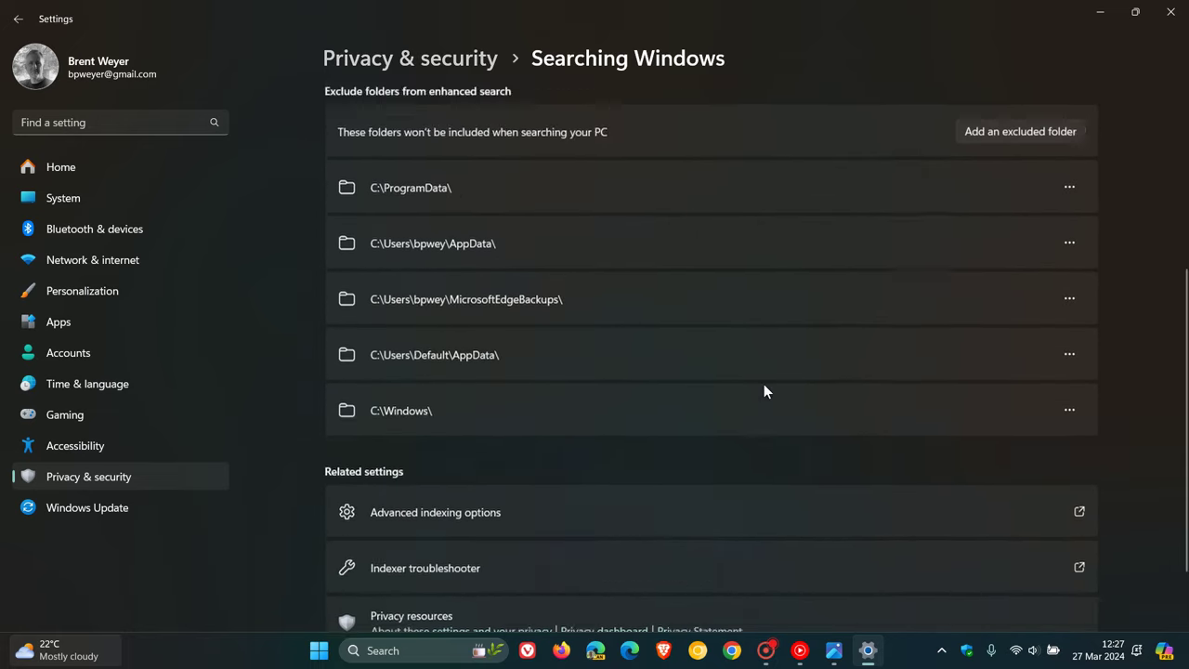
Look through the Search permissions under Privacy & security down to the search highlights option, and minimize Settings
{"action": "left_click", "coordinate": [143, 475]}
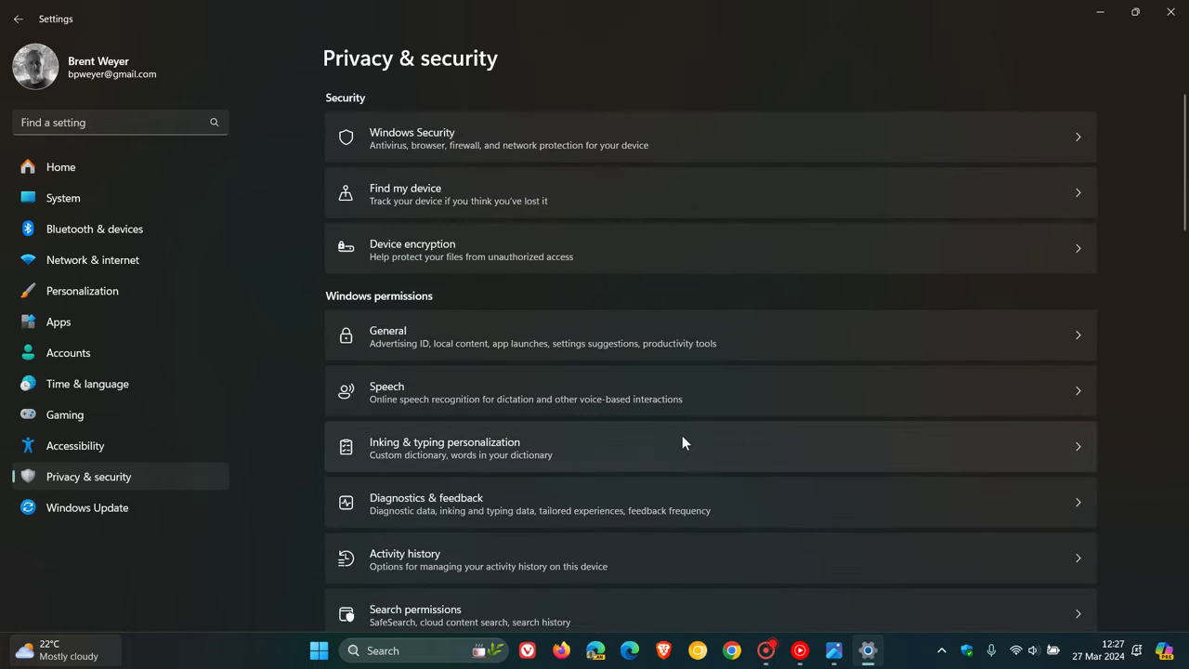
{"action": "scroll", "coordinate": [692, 453], "scroll_direction": "down", "scroll_amount": 3}
{"action": "left_click", "coordinate": [661, 217]}
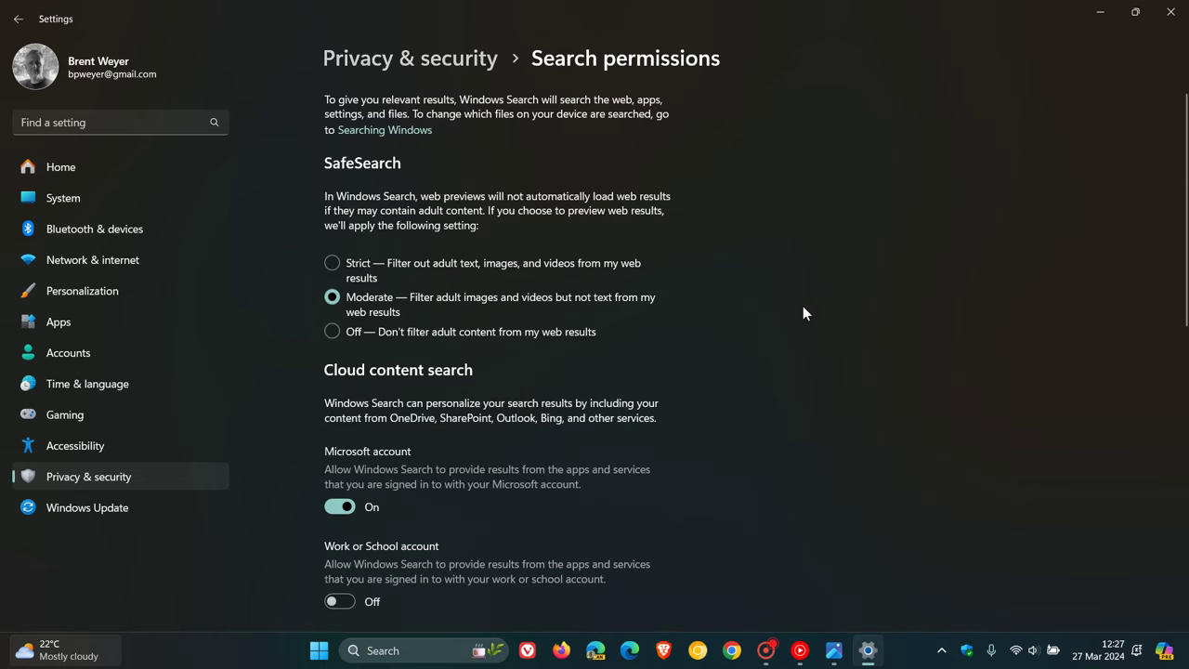
{"action": "scroll", "coordinate": [838, 318], "scroll_direction": "down", "scroll_amount": 10}
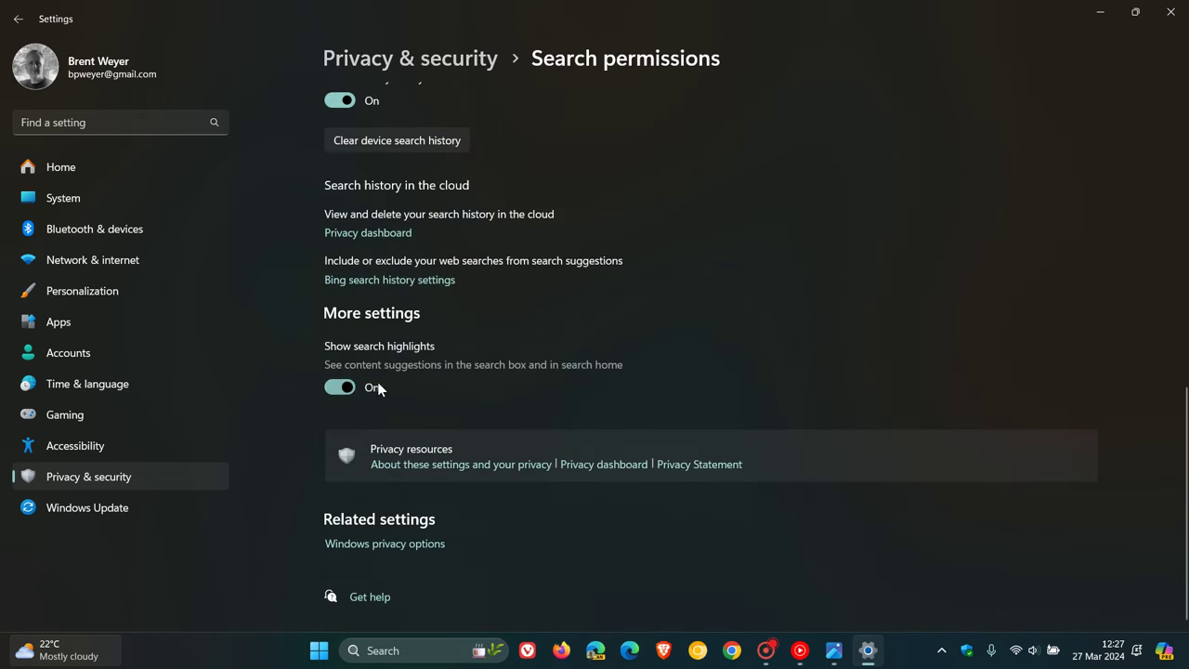
{"action": "left_click", "coordinate": [1099, 13]}
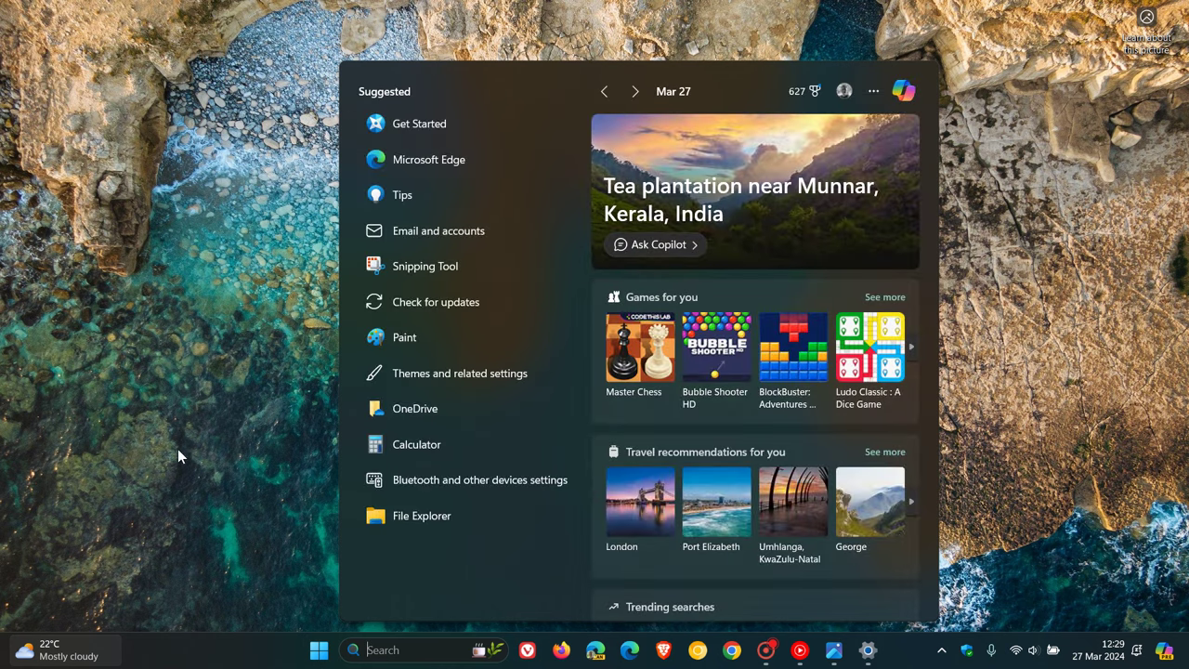
Run winver from Windows search, move the About Windows dialog to the middle of the desktop to check the OS build, and close it
{"action": "type", "text": "winver"}
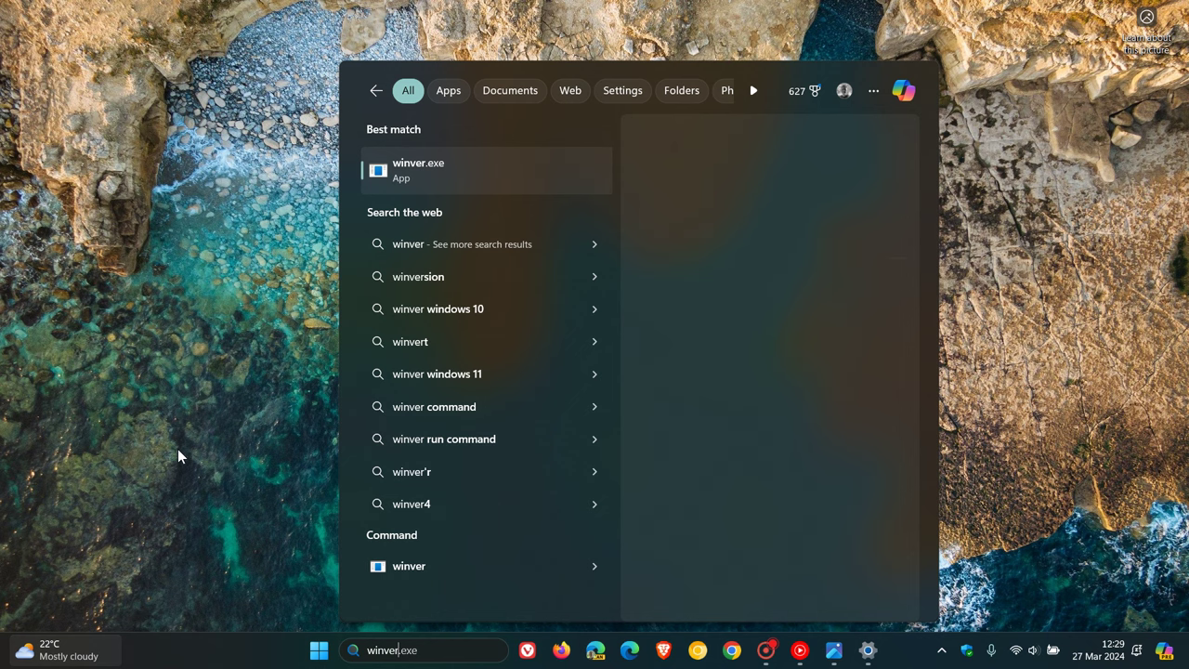
{"action": "key", "text": "Return"}
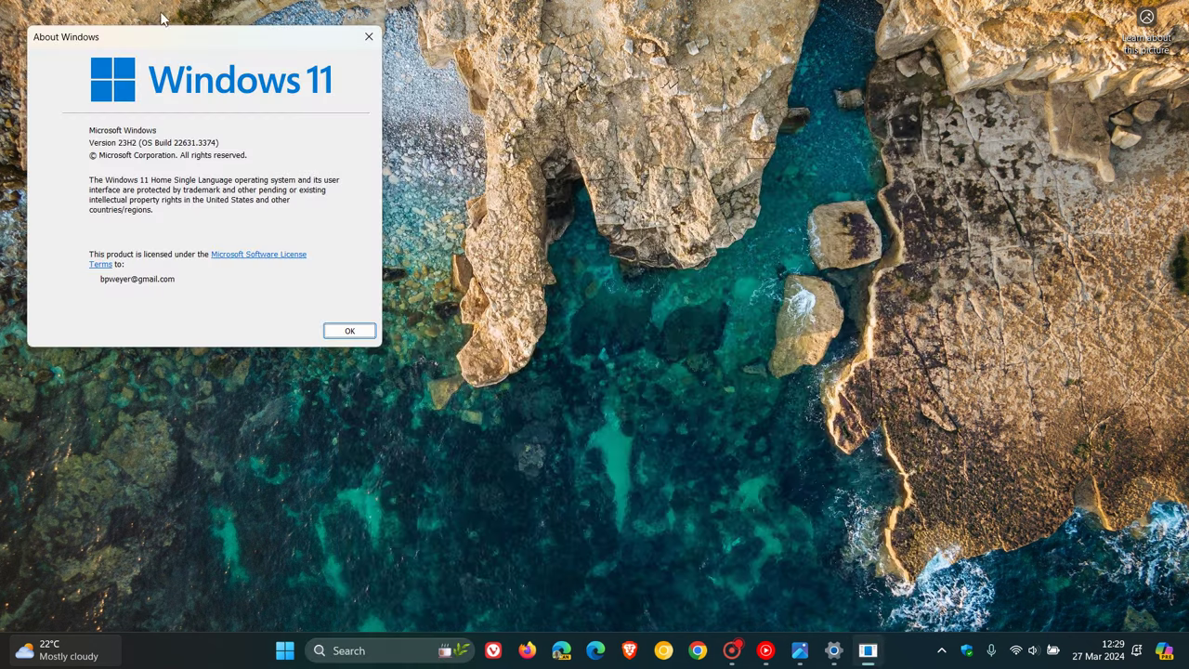
{"action": "left_click_drag", "start_coordinate": [181, 43], "coordinate": [609, 155]}
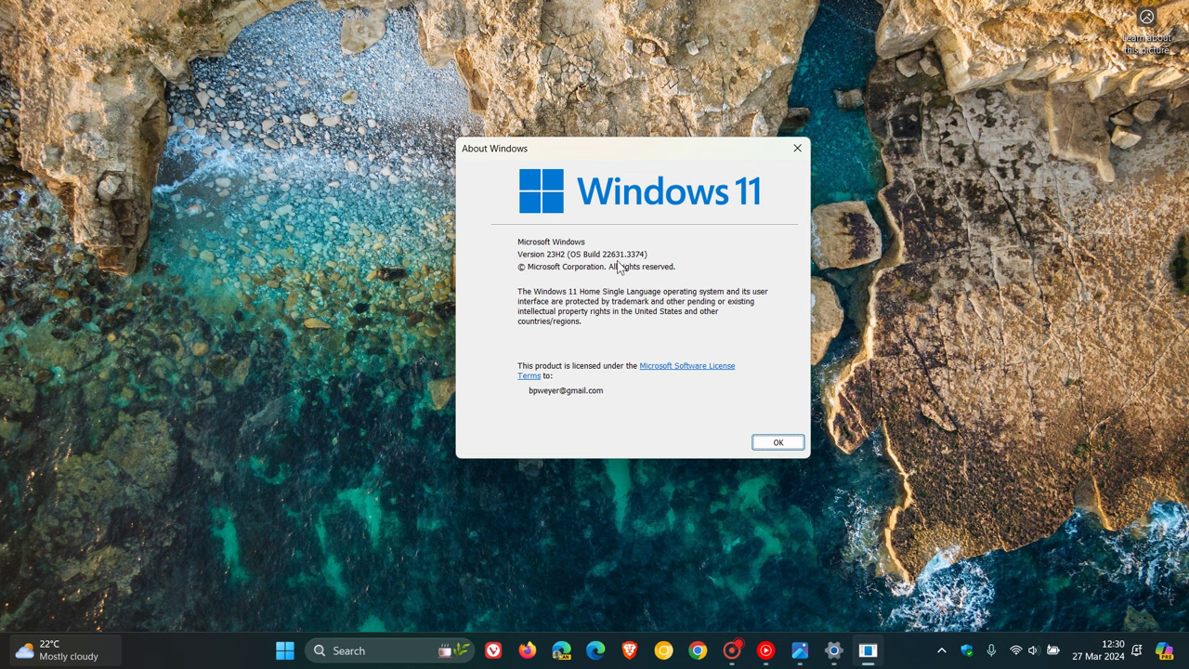
{"action": "left_click", "coordinate": [760, 441]}
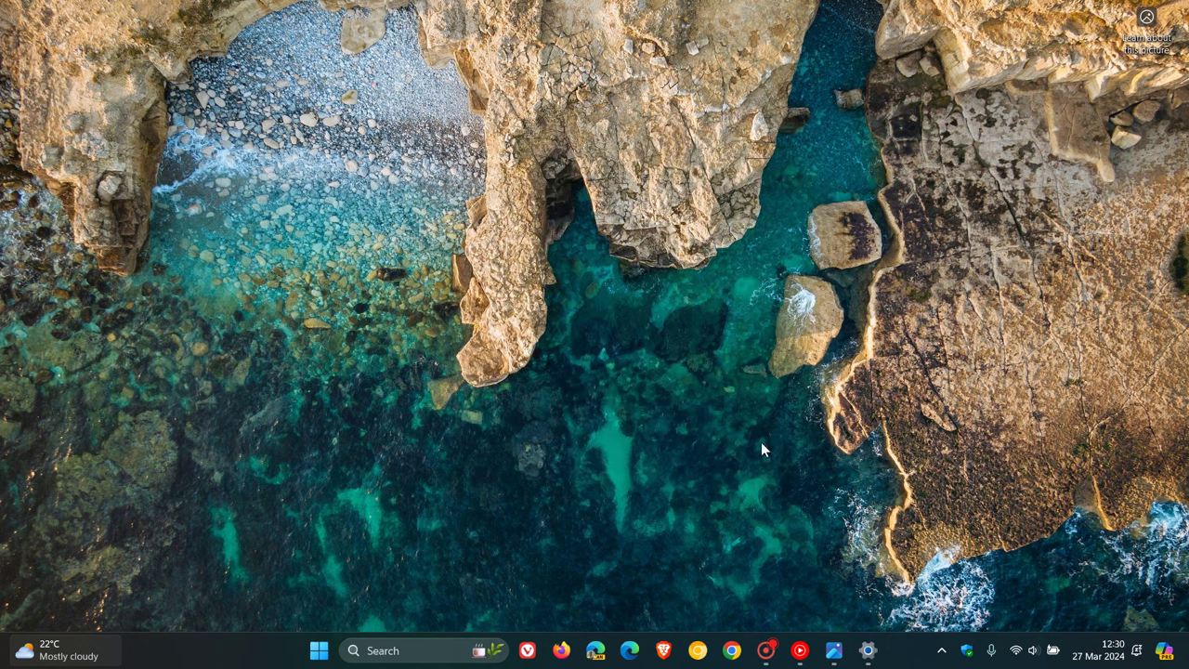